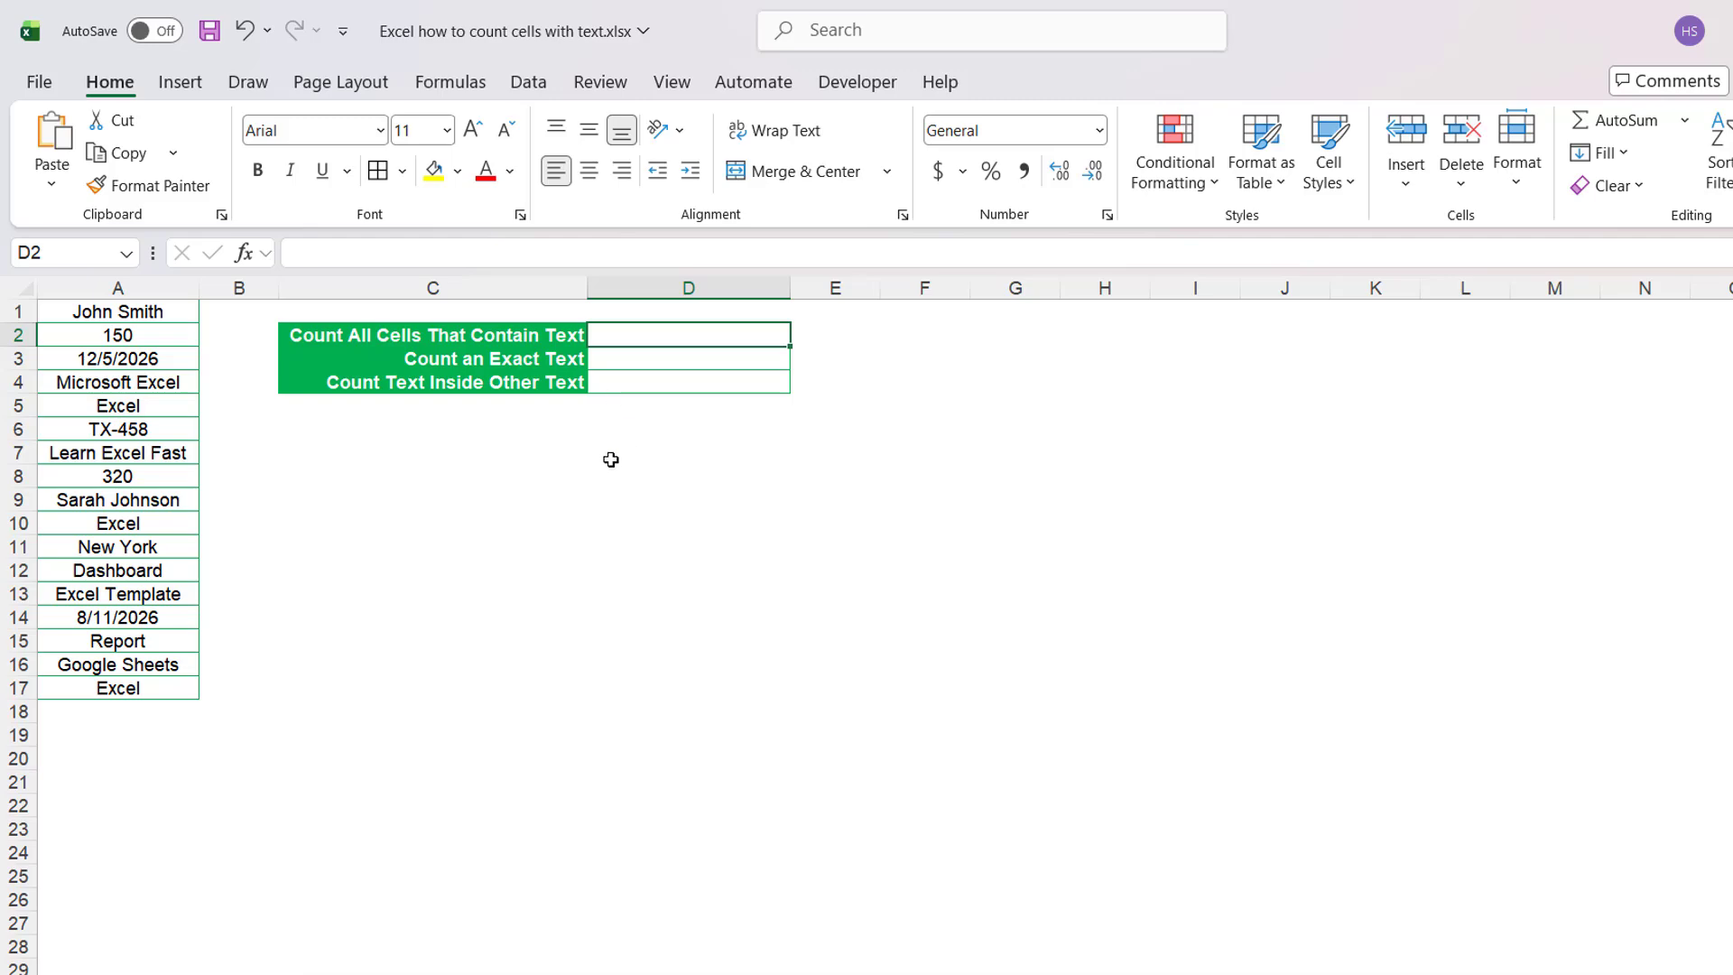
Examine the mix of text, number and date entries in A1:A17.
{"action": "left_click_drag", "start_coordinate": [155, 245], "coordinate": [183, 654]}
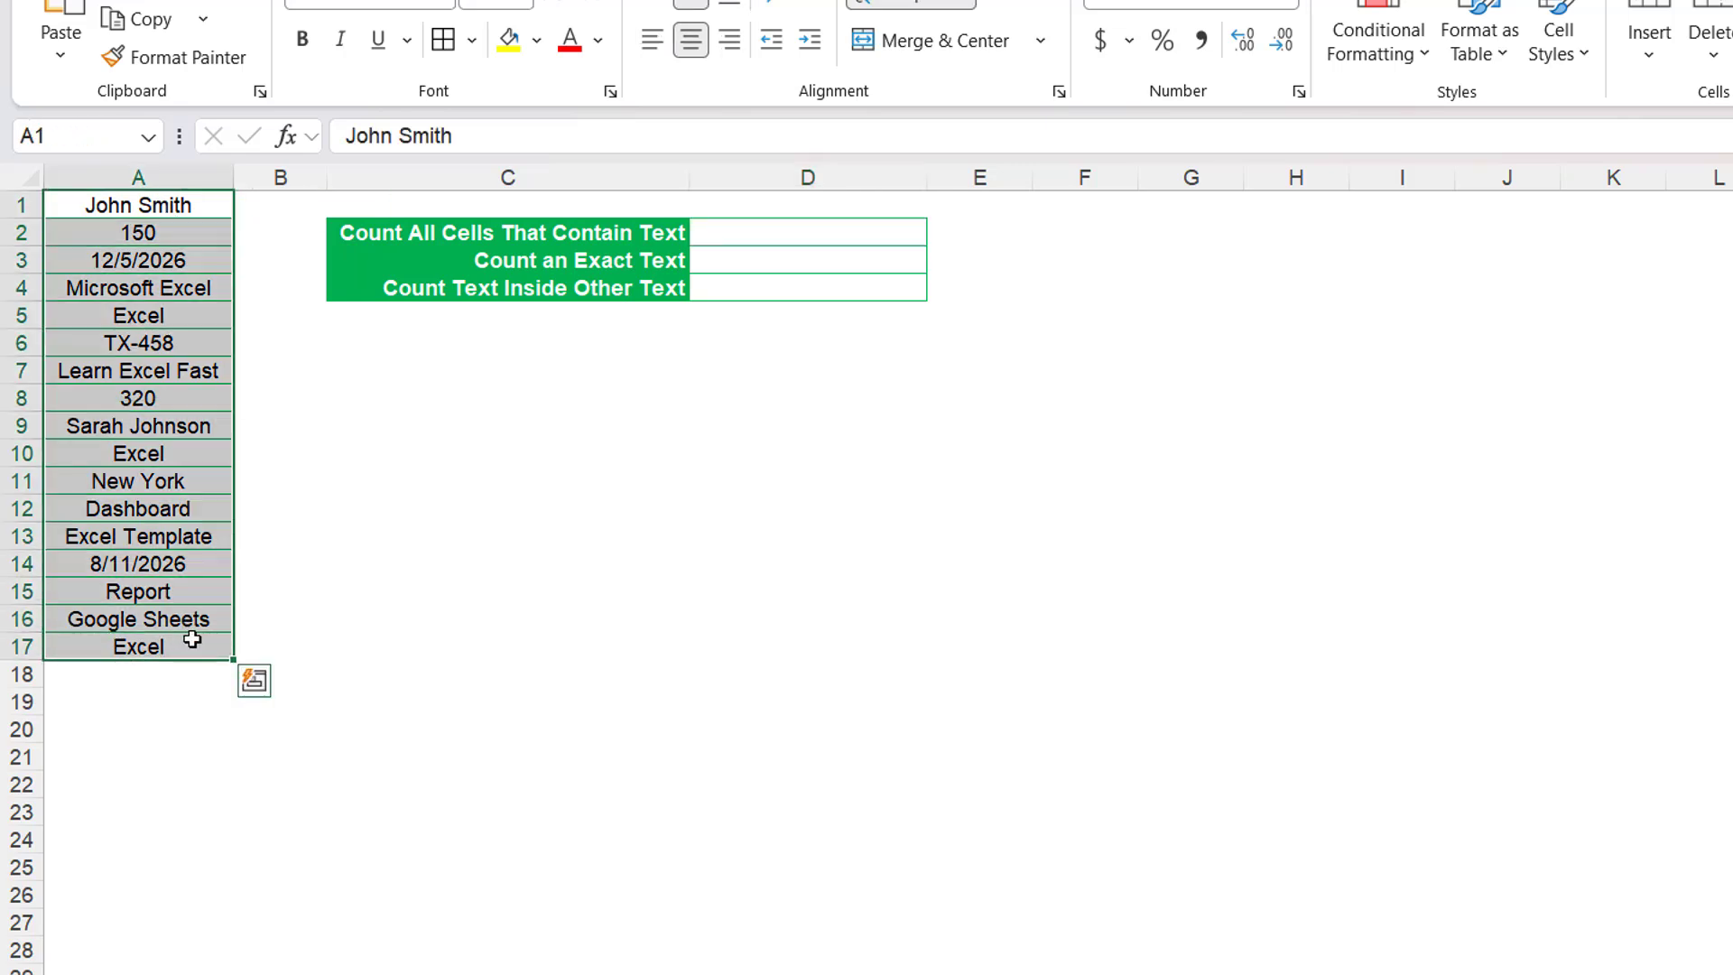
{"action": "left_click", "coordinate": [415, 564]}
{"action": "left_click", "coordinate": [165, 210]}
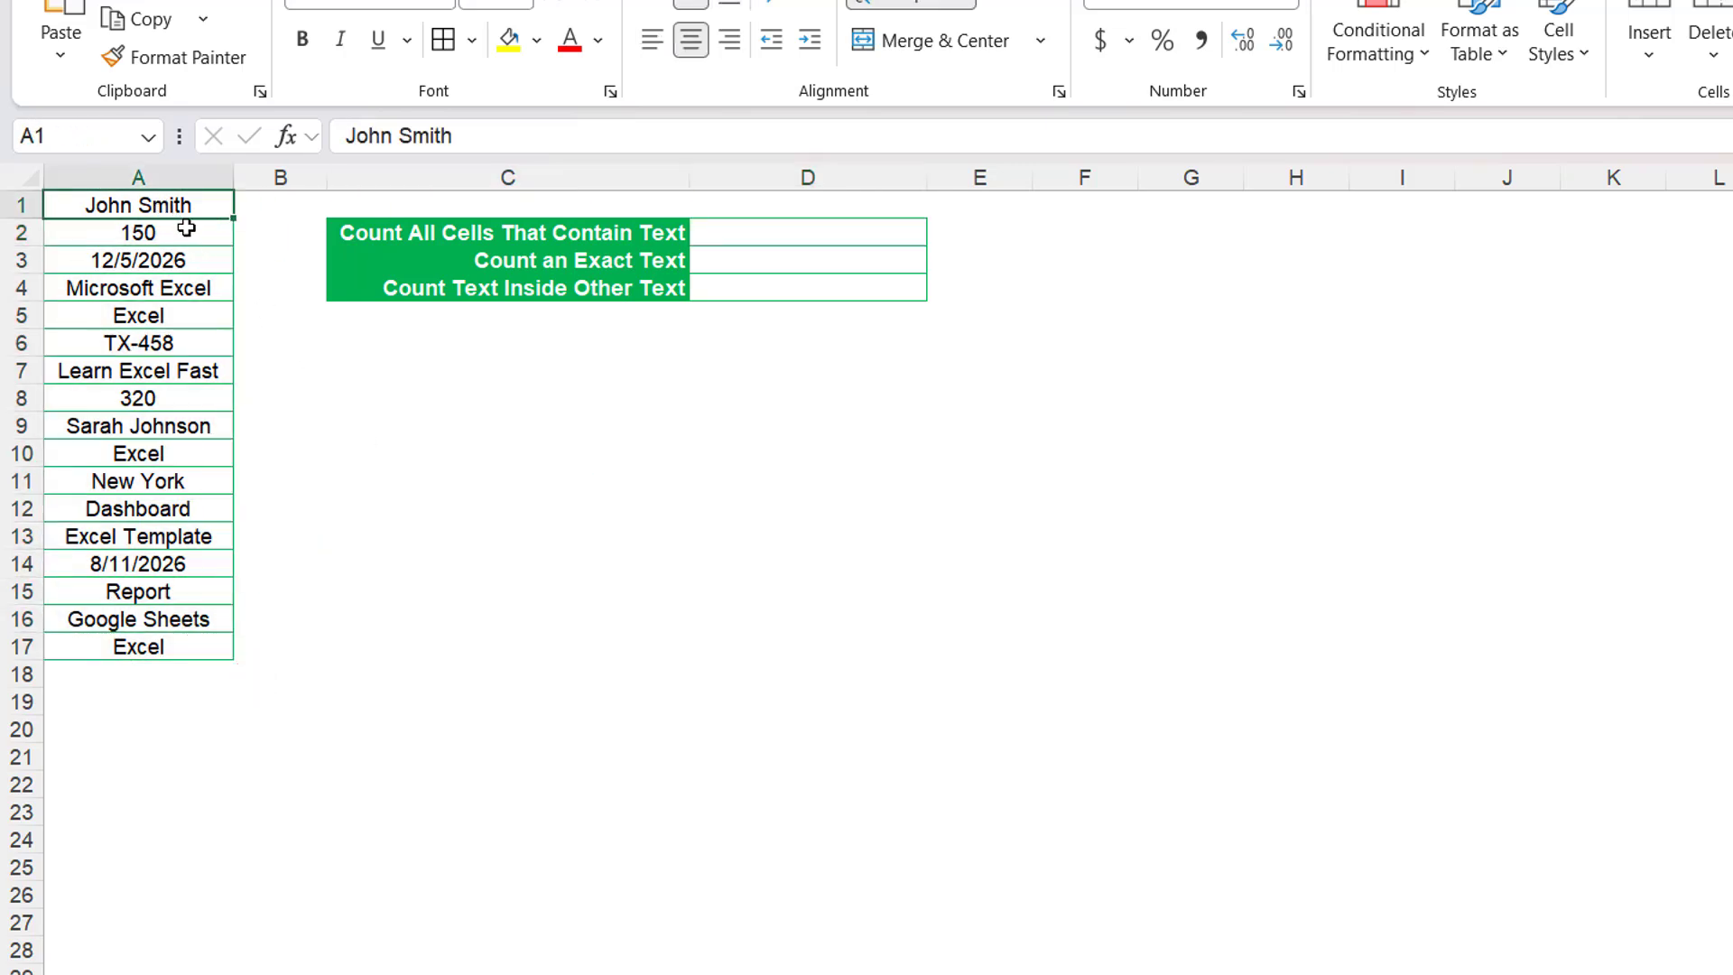
{"action": "left_click", "coordinate": [163, 240]}
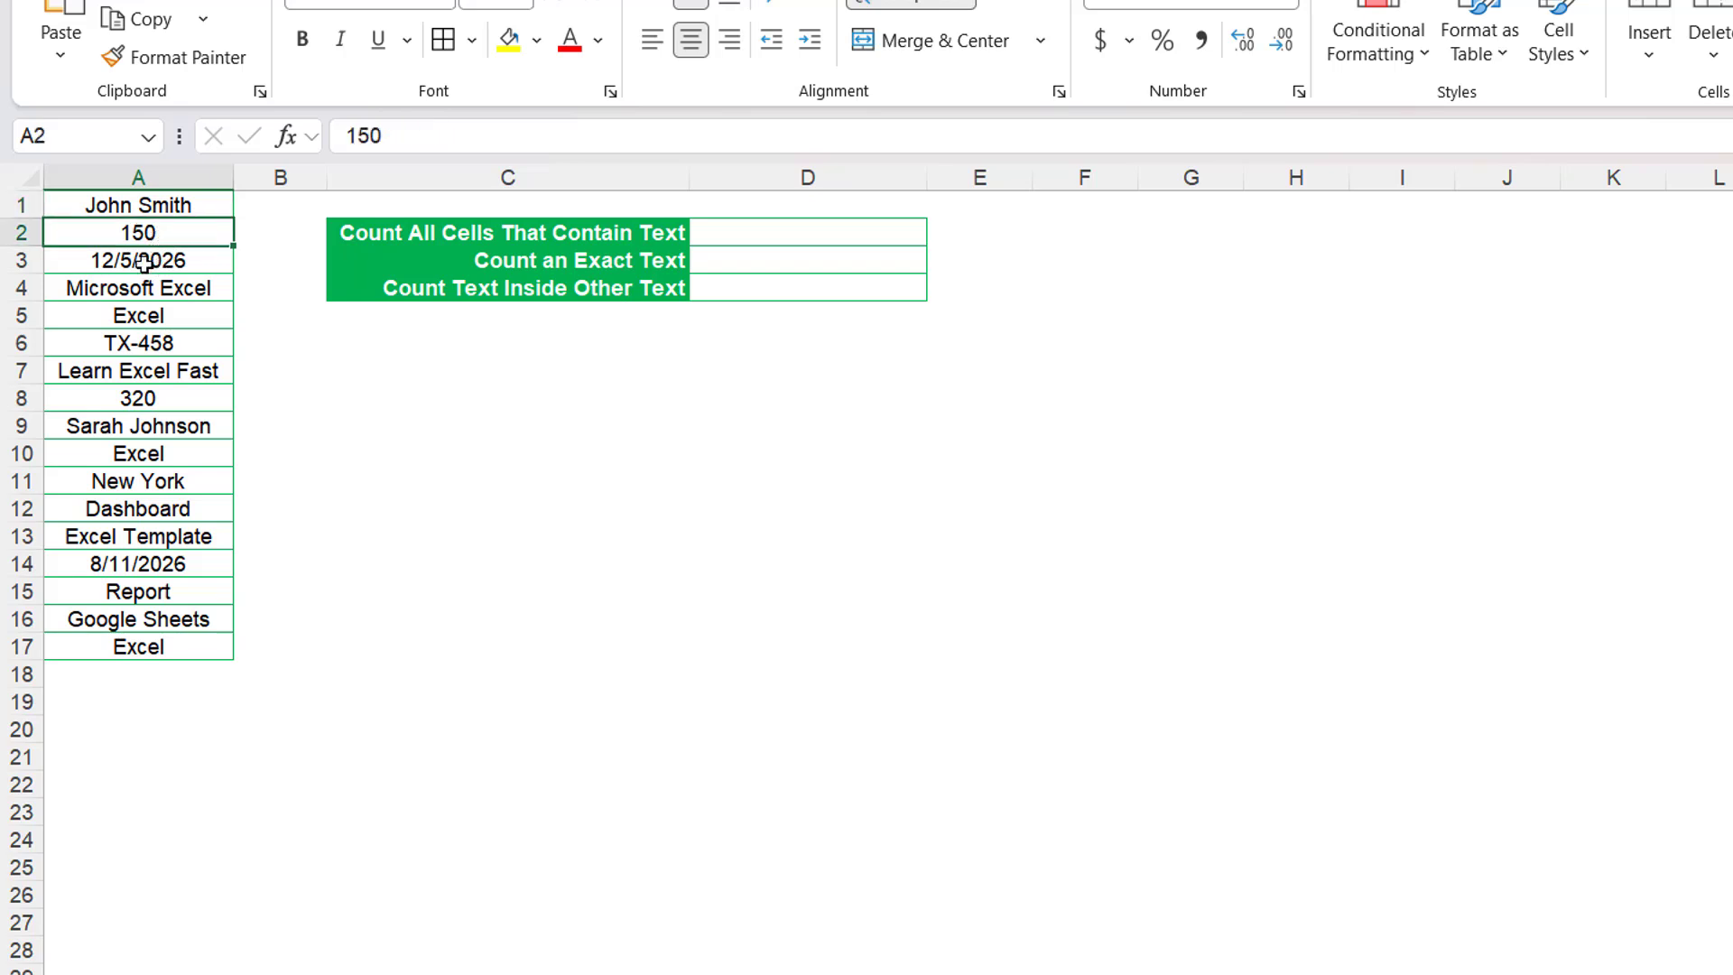
{"action": "left_click", "coordinate": [150, 263]}
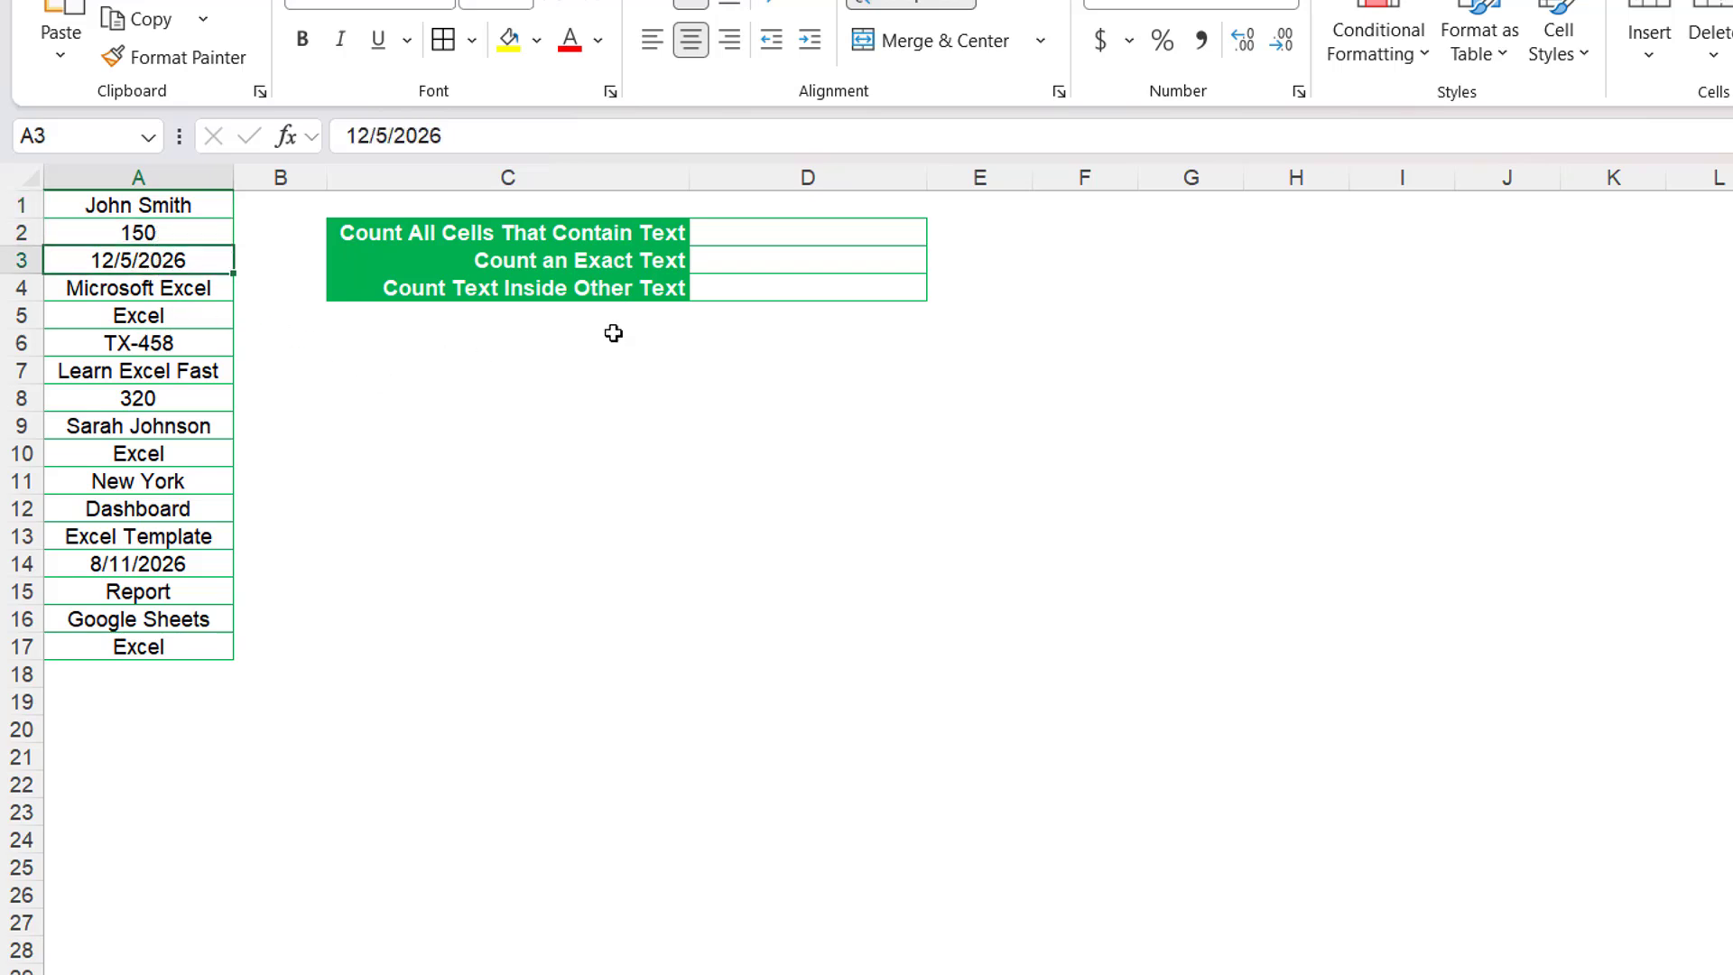
Count all text cells by entering =COUNTIF(A1:A17,"*") in D2, and center the cell's content horizontally.
{"action": "left_click", "coordinate": [728, 231]}
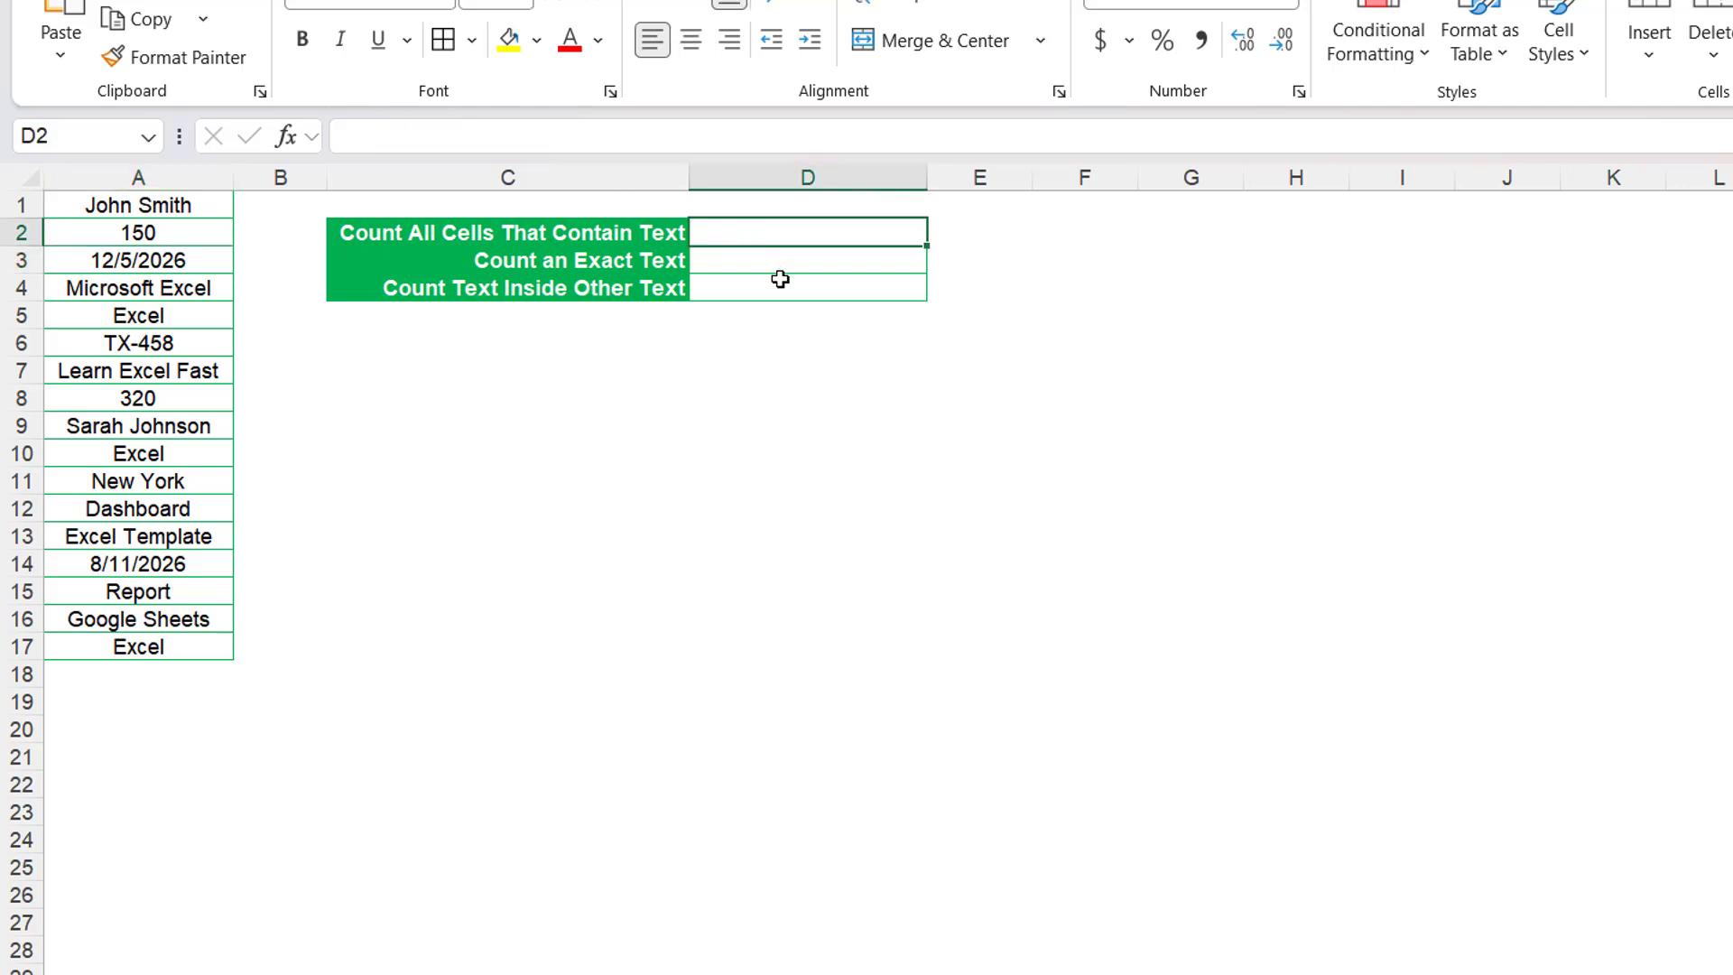
{"action": "double_click", "coordinate": [786, 228]}
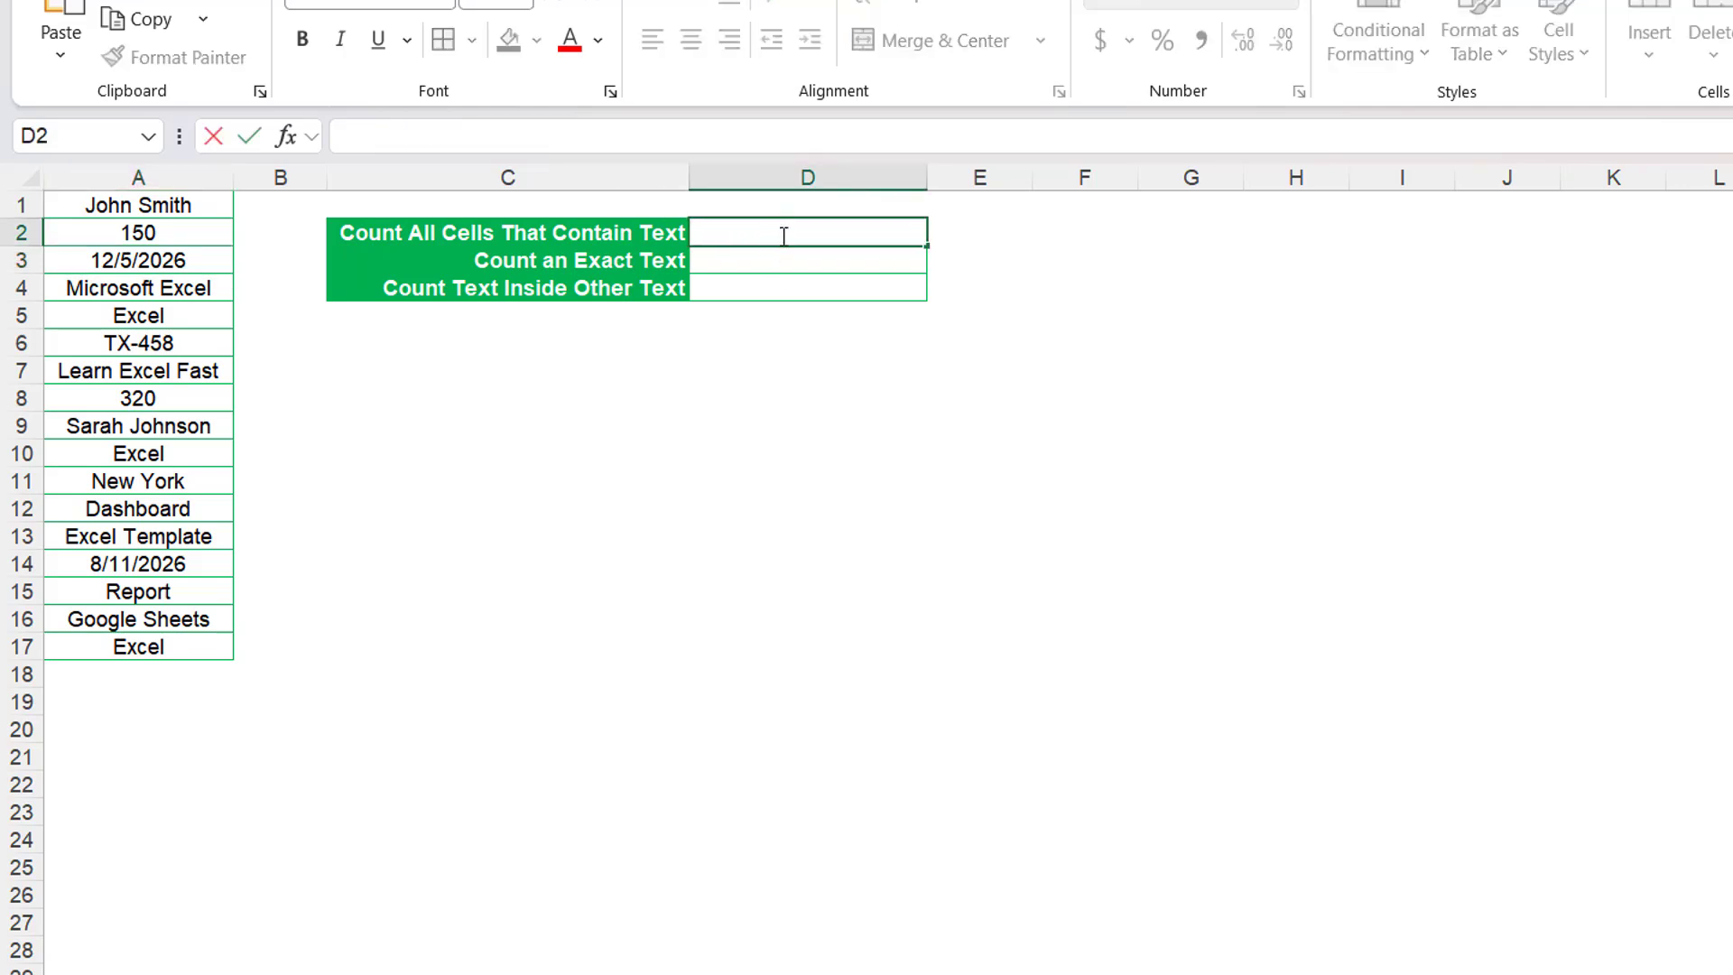
{"action": "type", "text": "="}
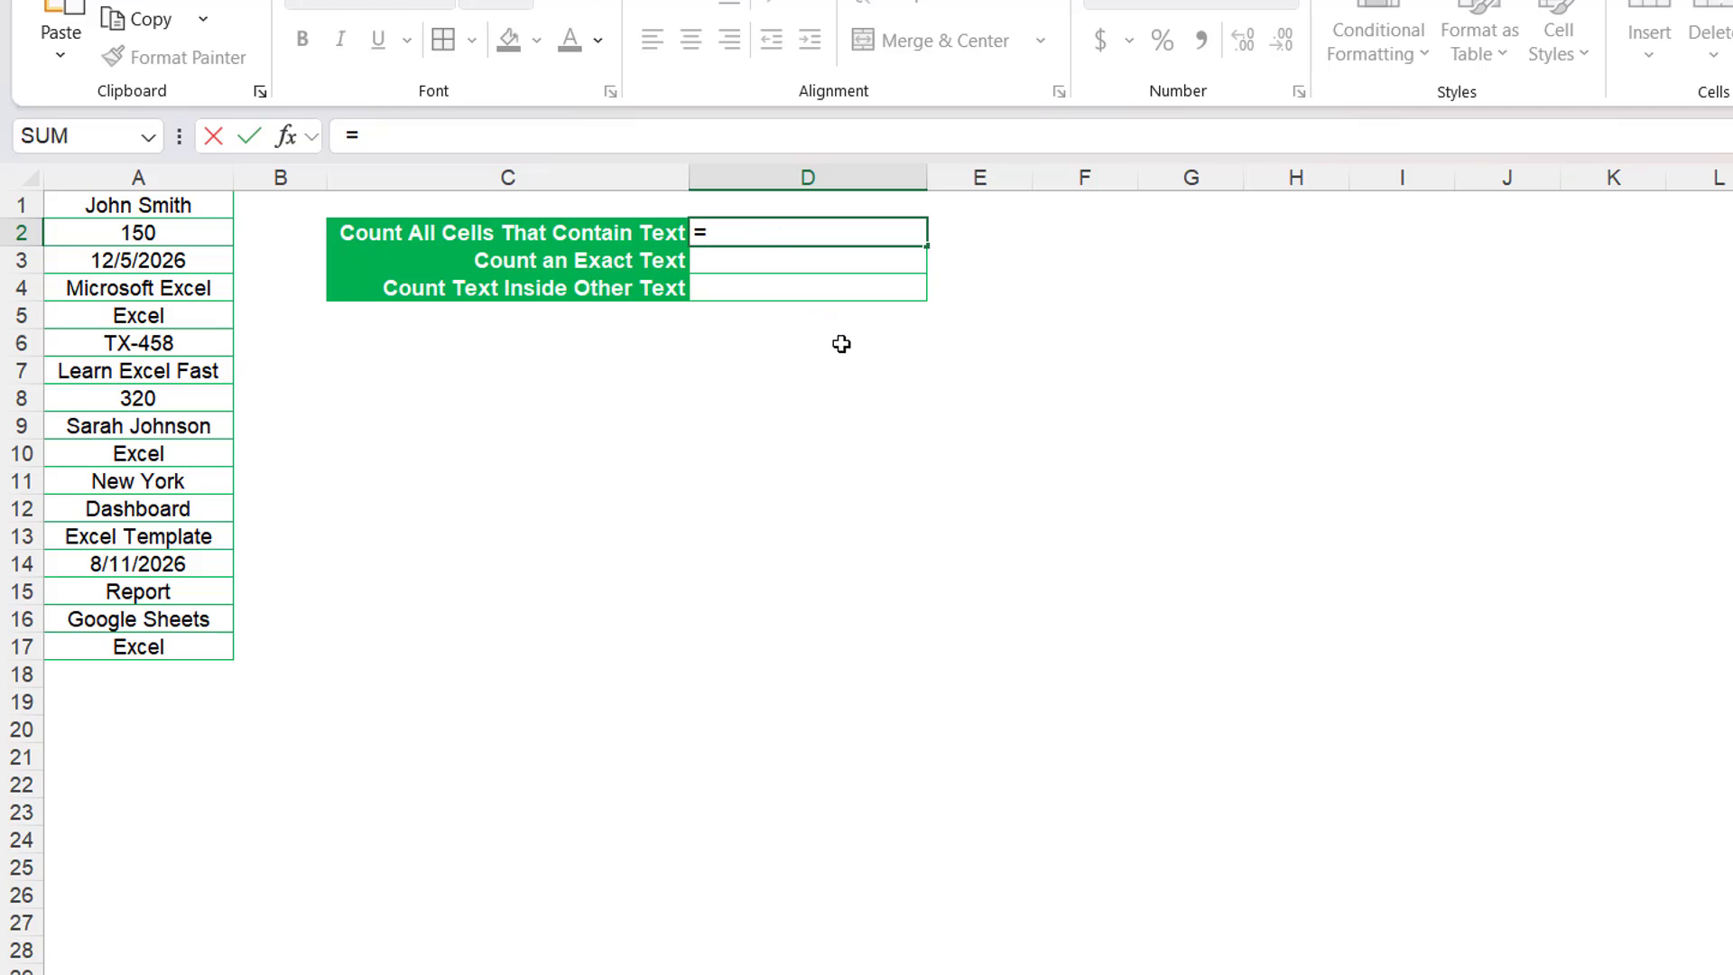
{"action": "type", "text": "COUNTIF"}
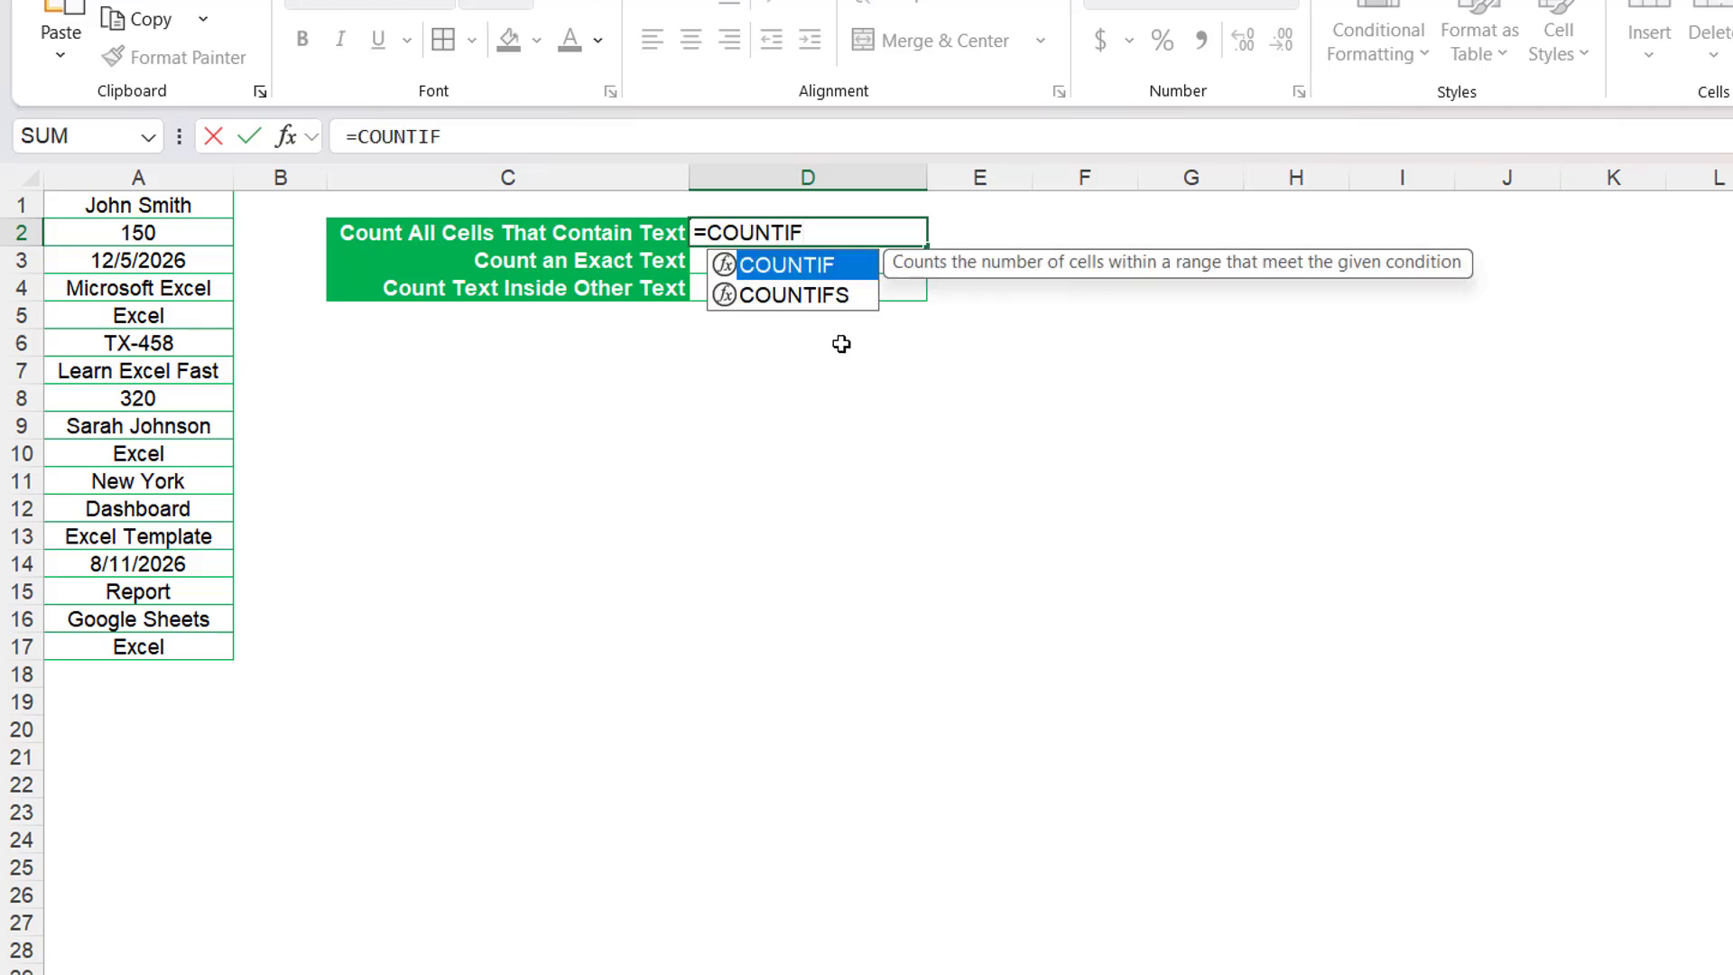
{"action": "type", "text": "("}
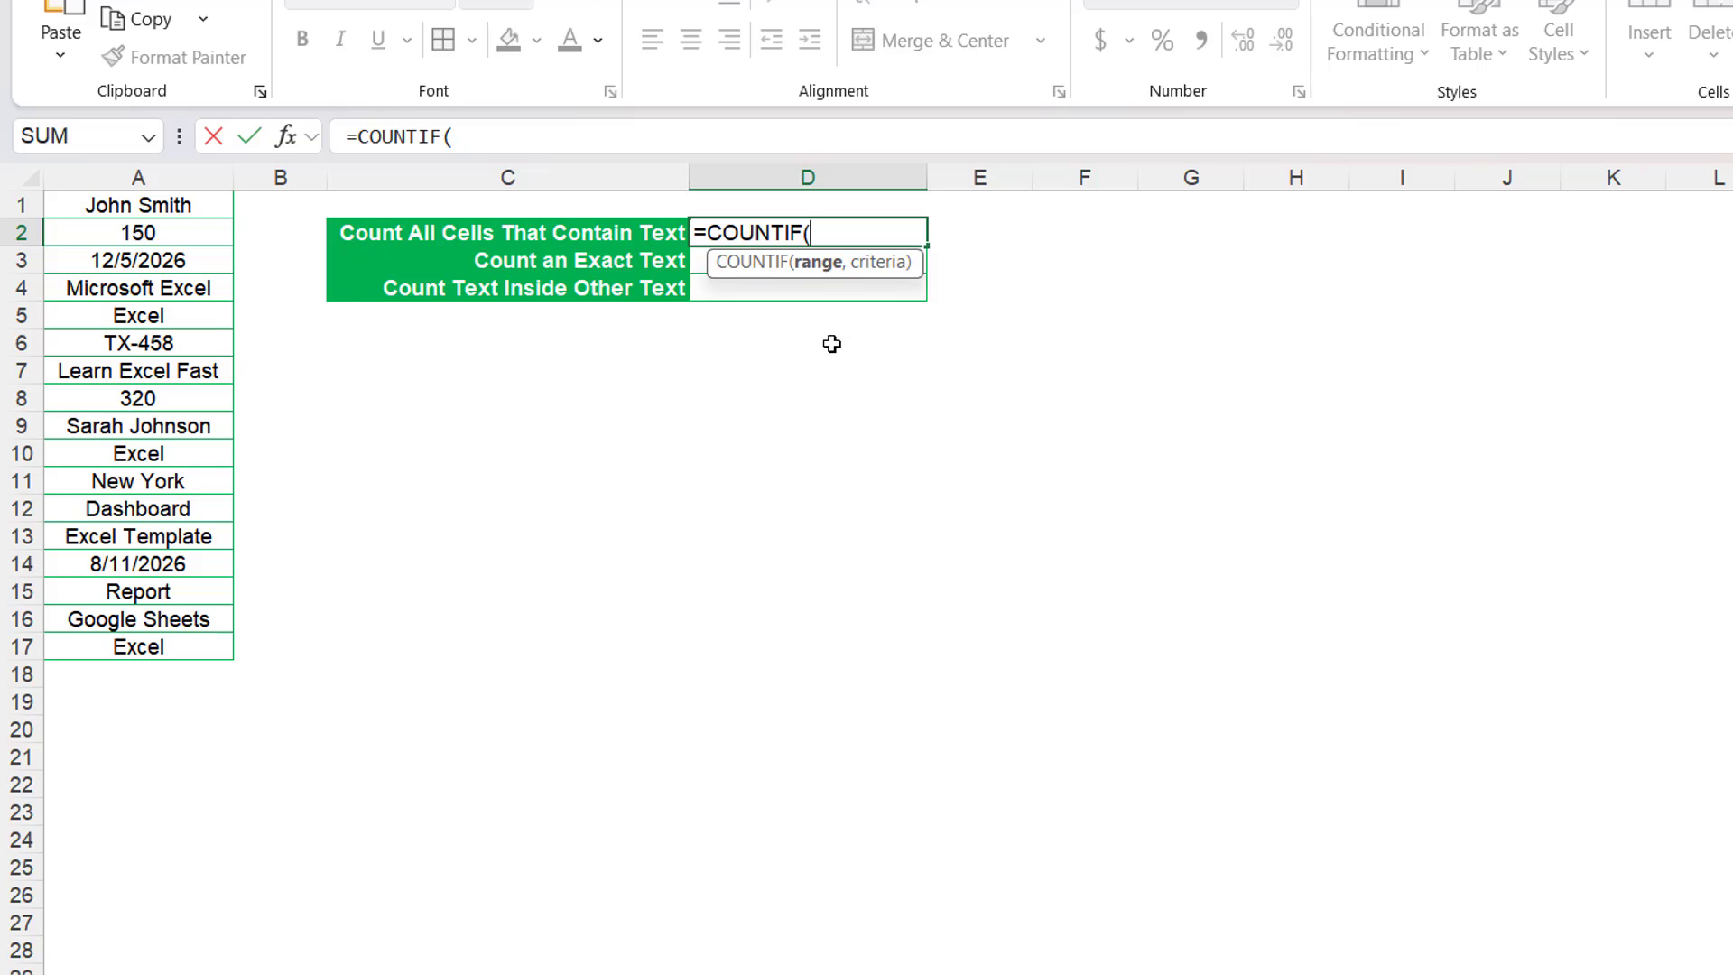
{"action": "left_click_drag", "start_coordinate": [185, 213], "coordinate": [200, 649]}
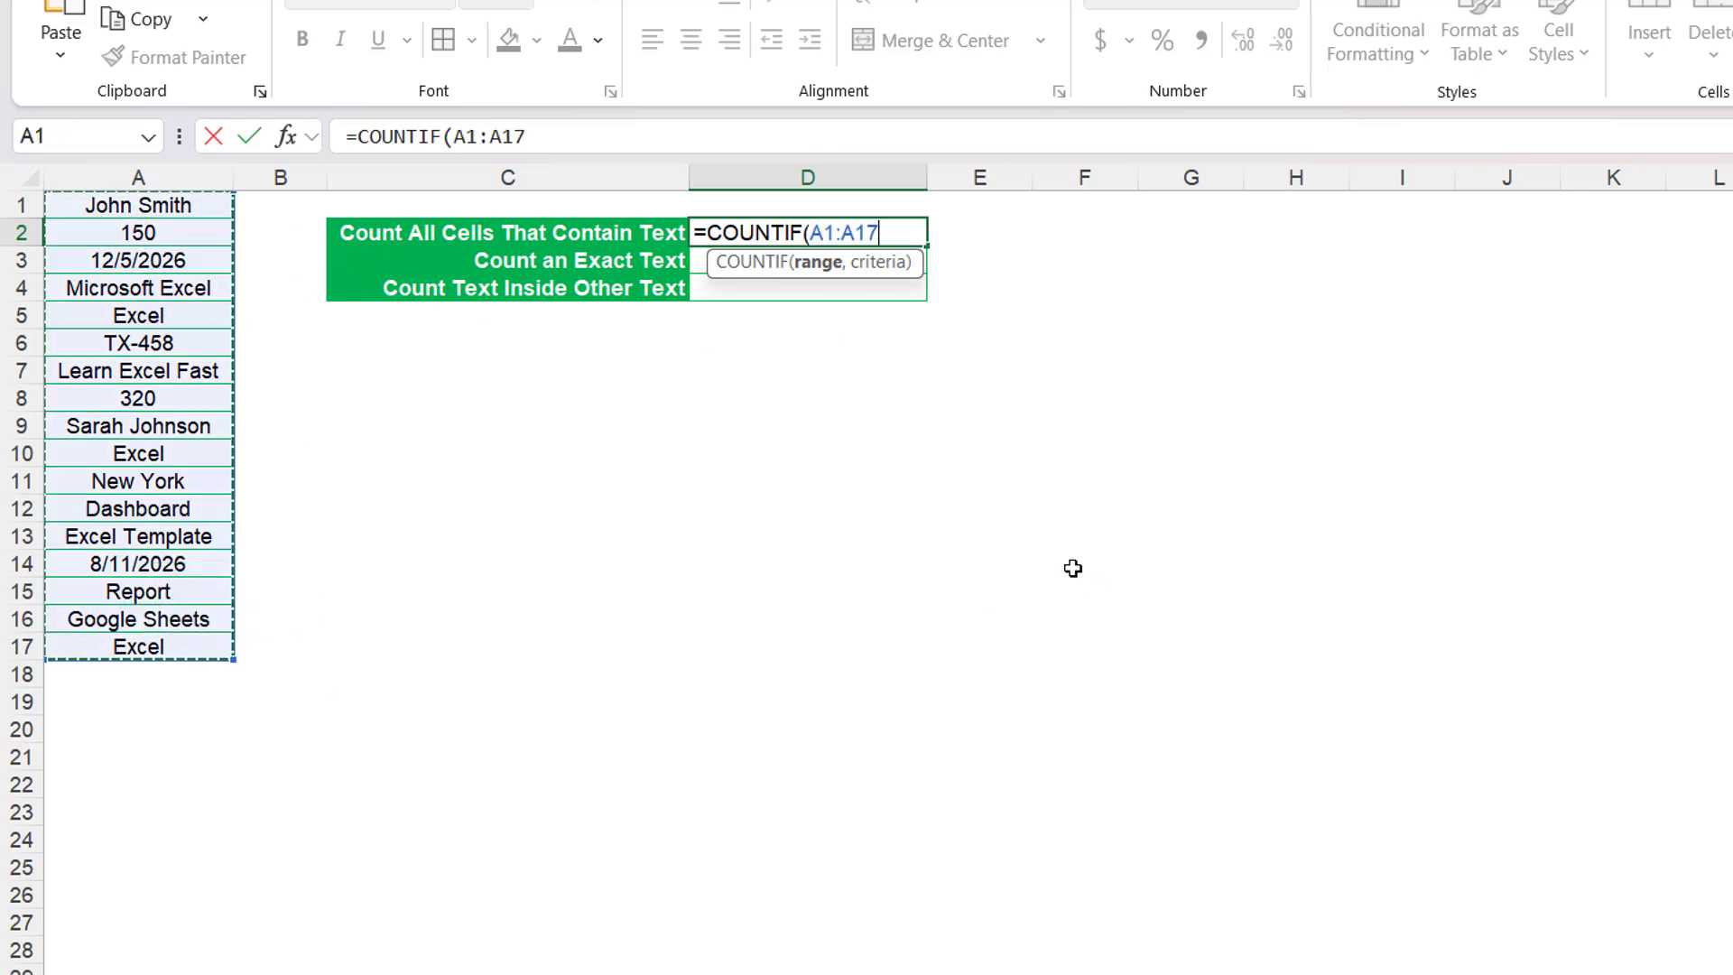
{"action": "type", "text": ","}
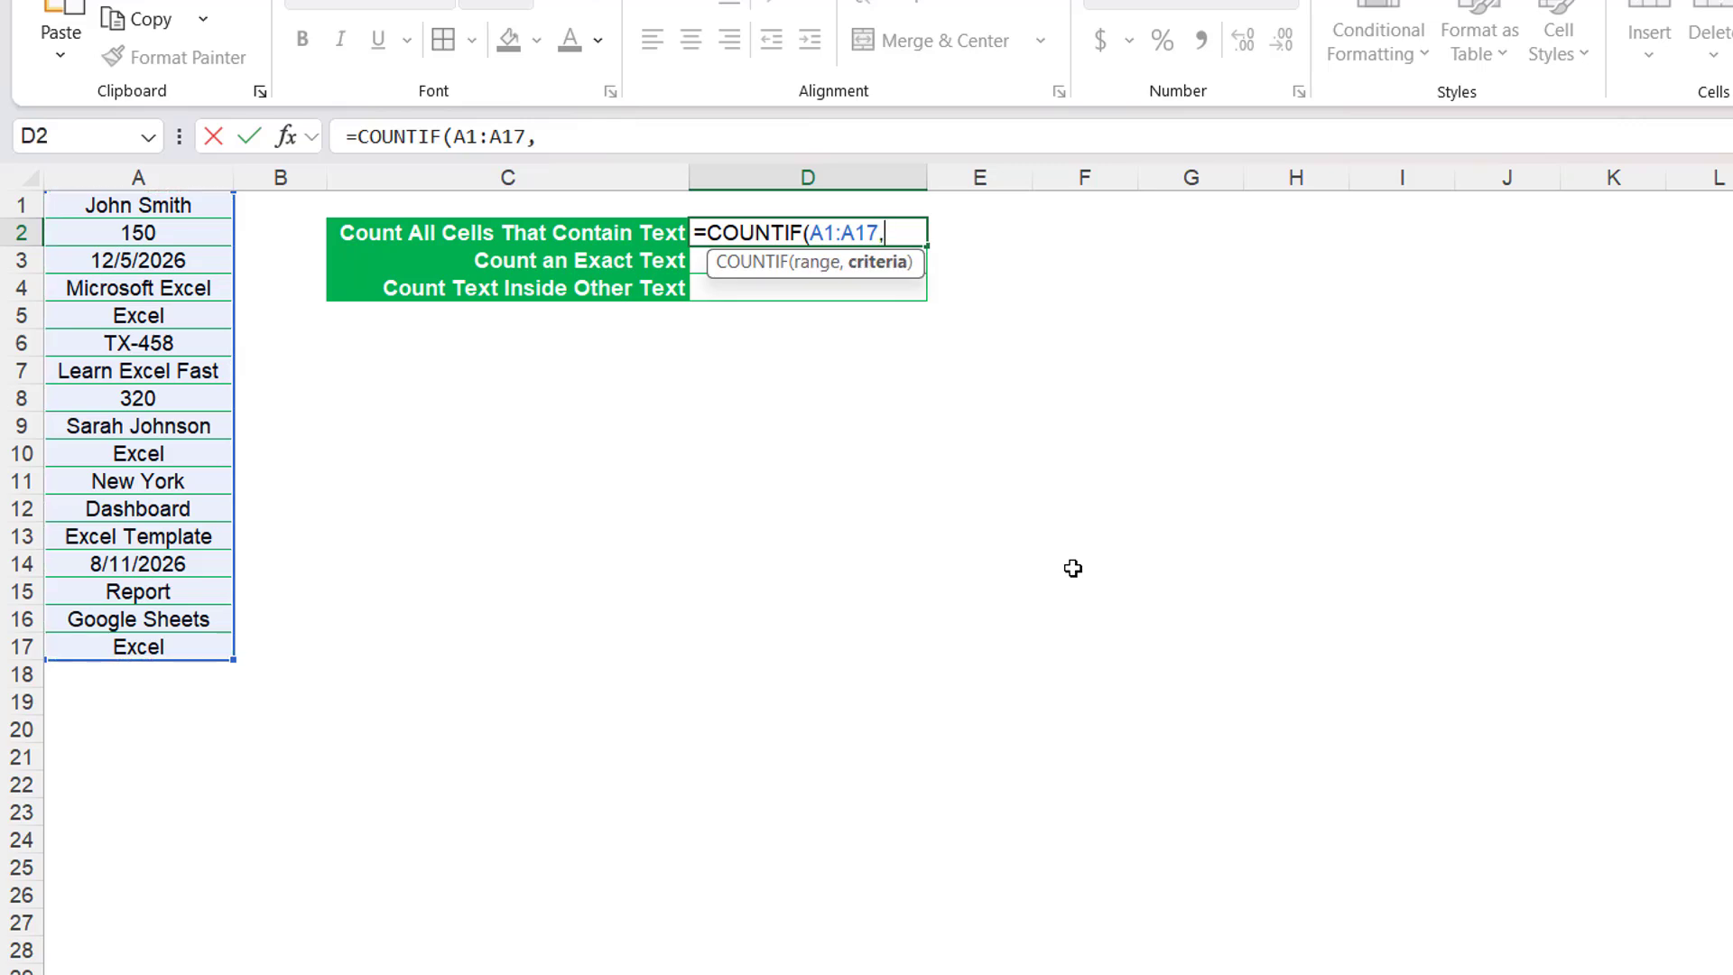
{"action": "type", "text": "\"*\")"}
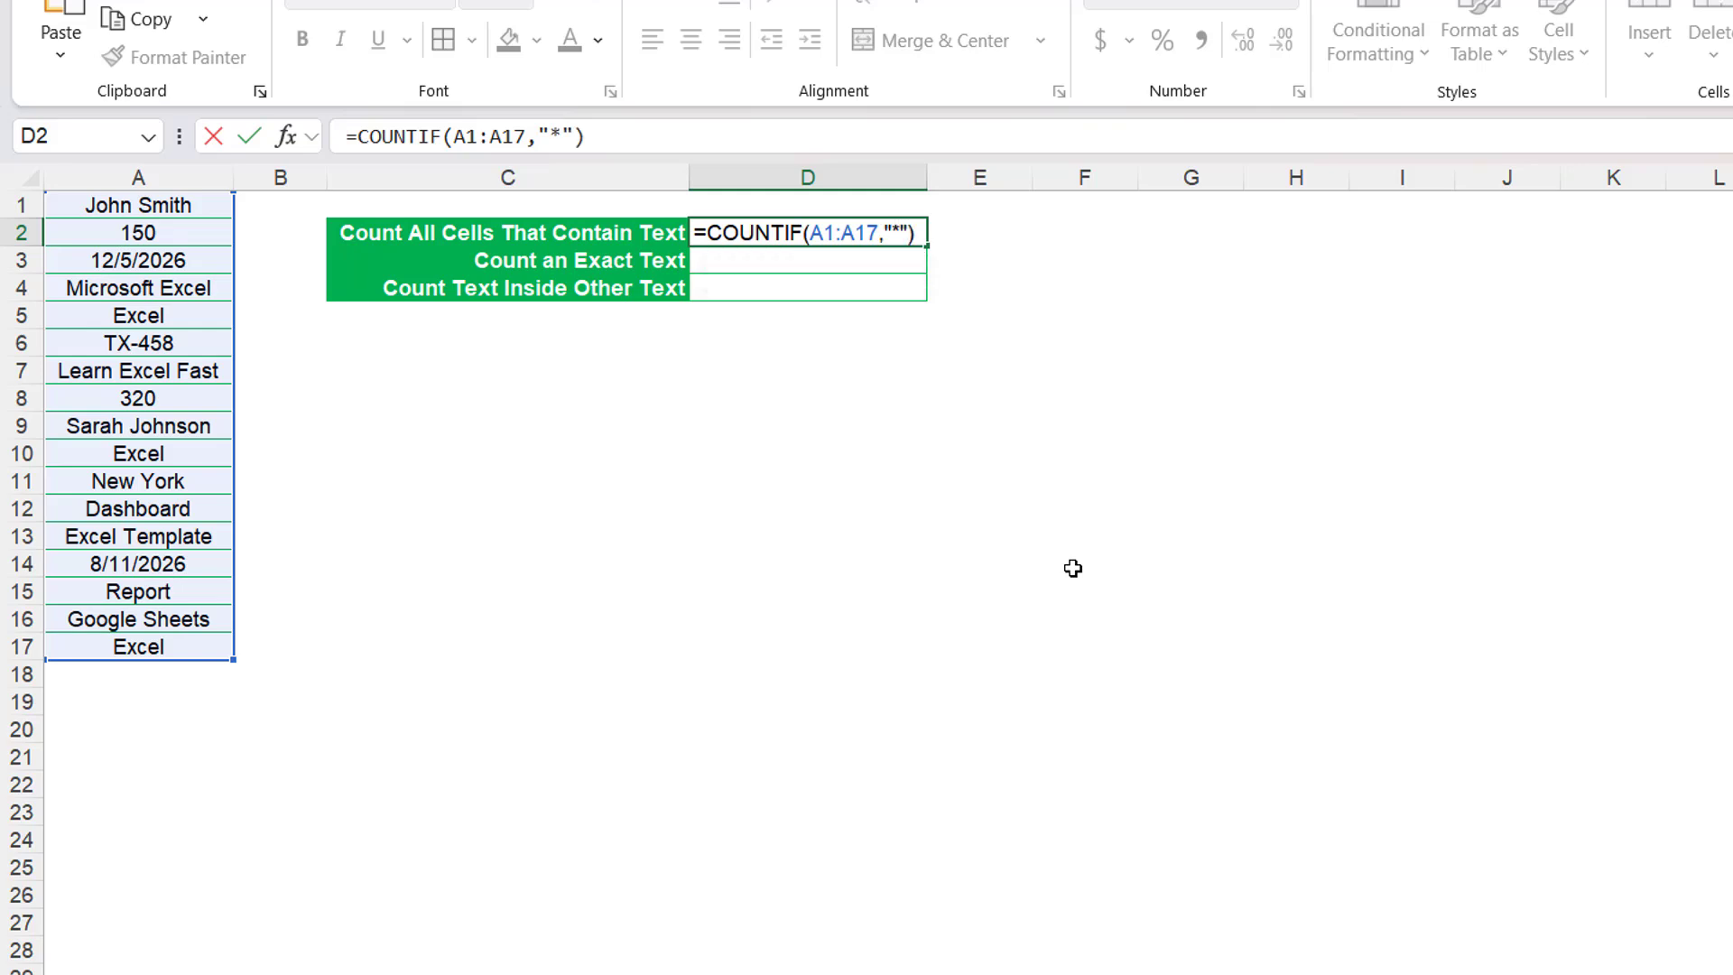
{"action": "key", "text": "Return"}
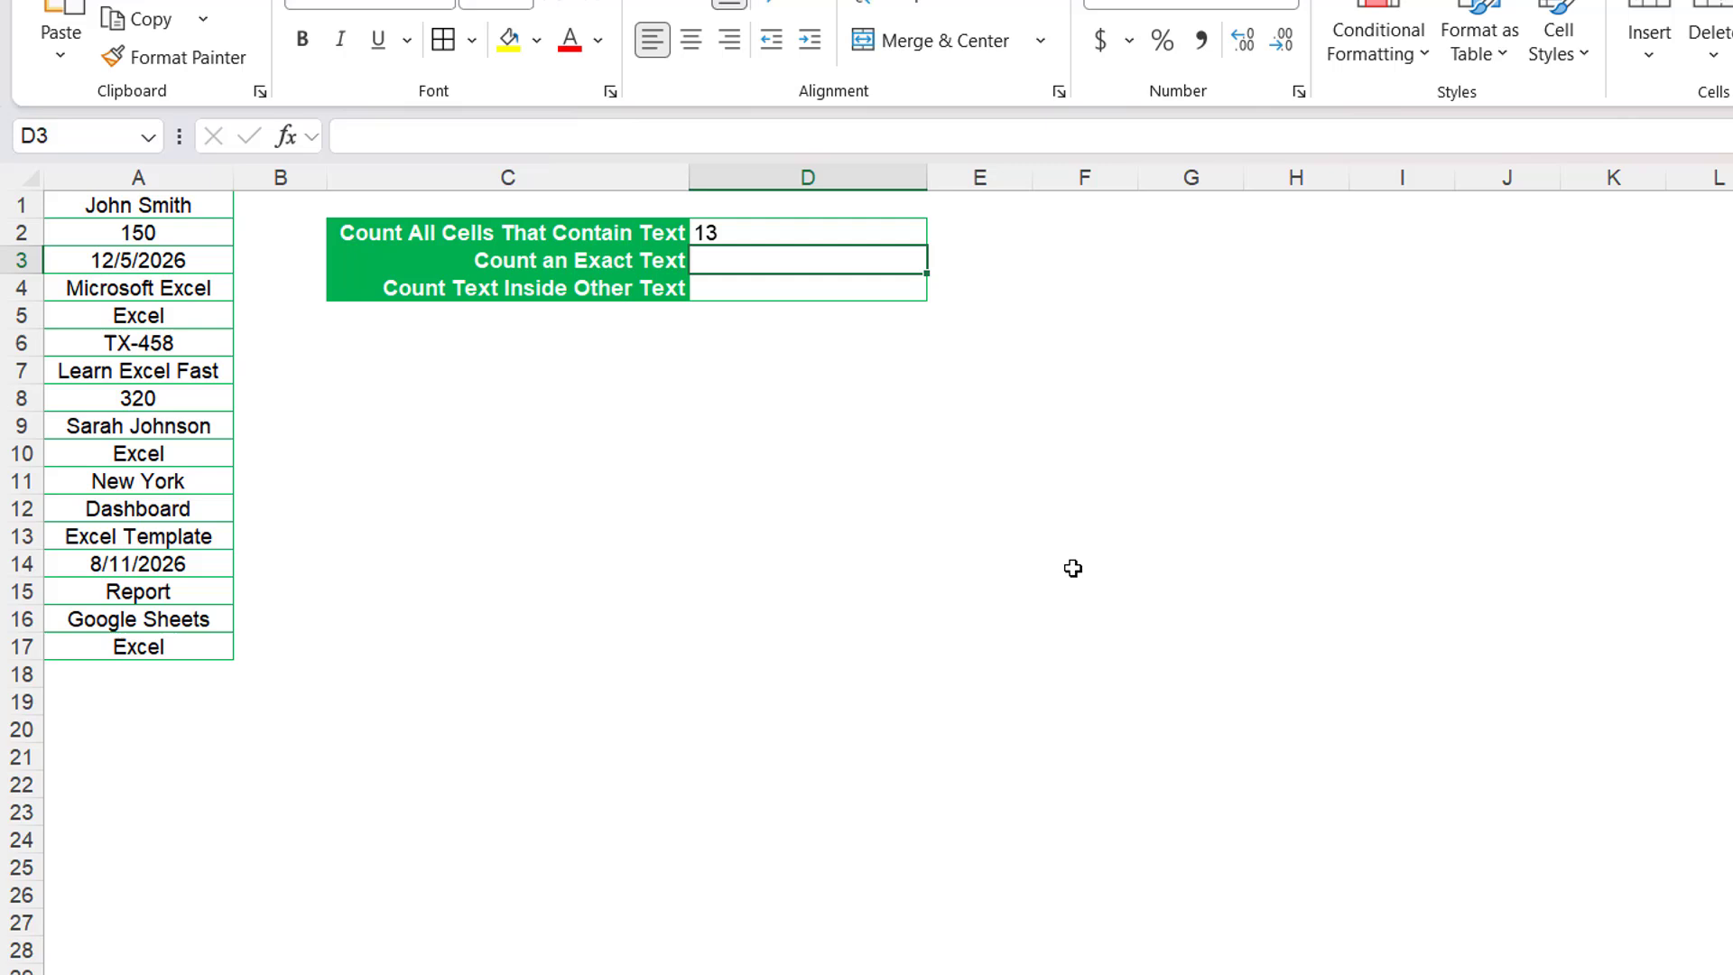
{"action": "left_click", "coordinate": [710, 233]}
{"action": "left_click", "coordinate": [692, 42]}
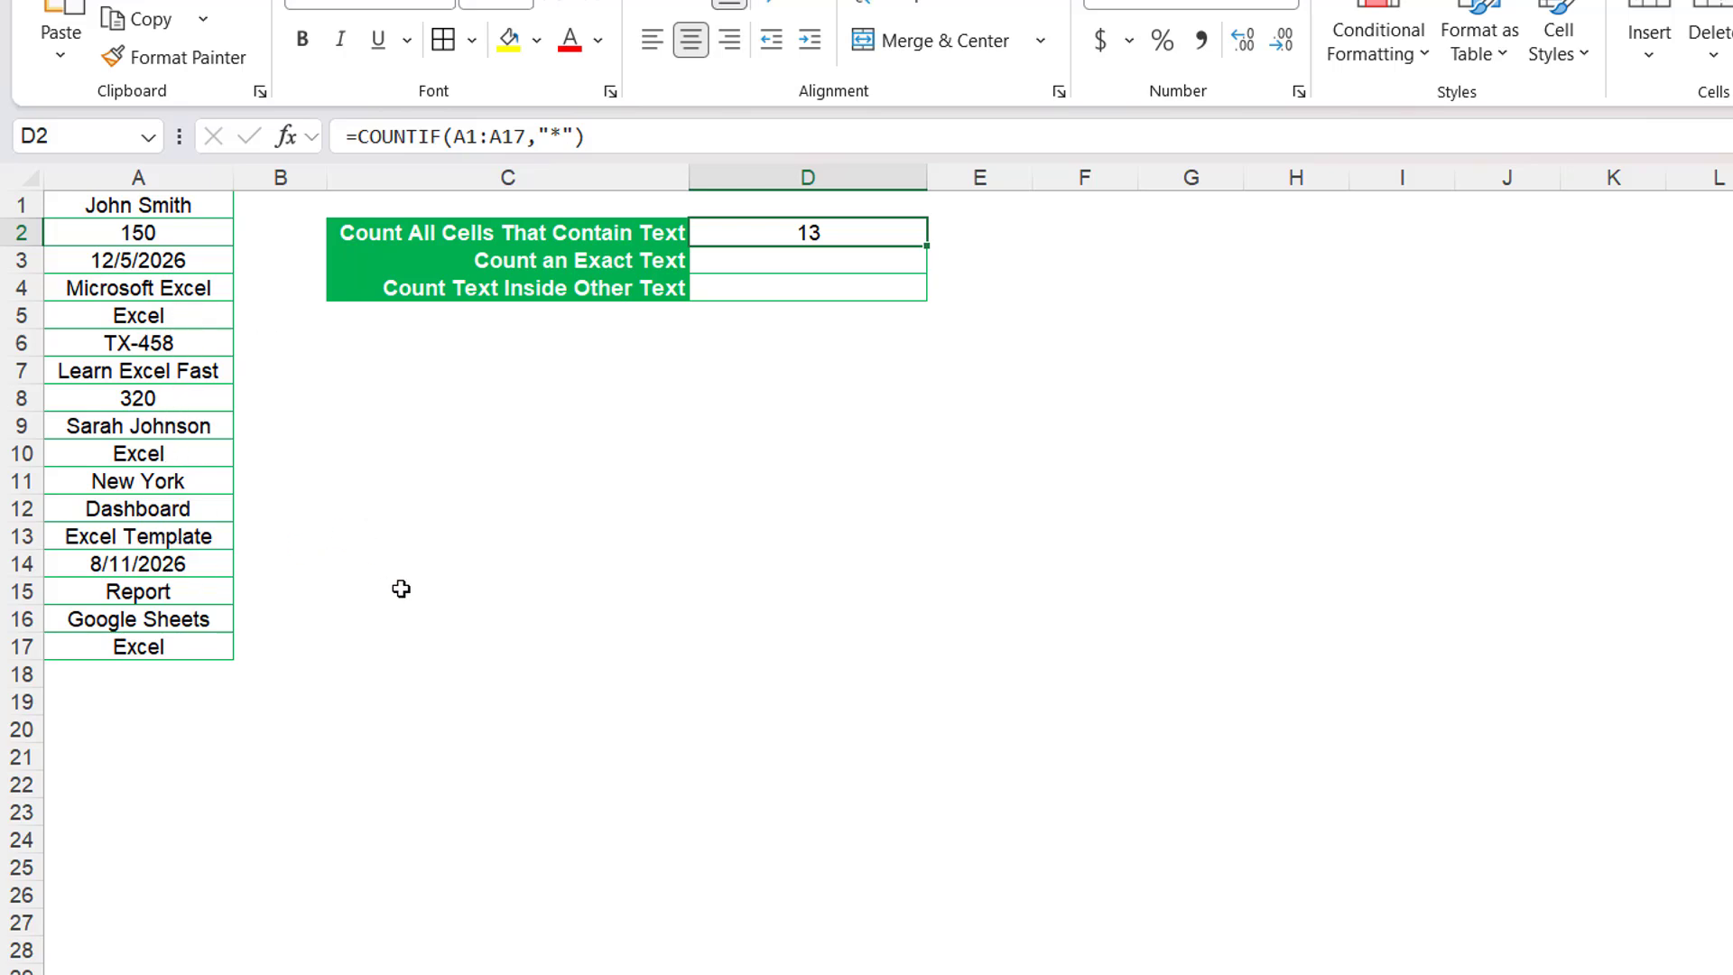
Count exact matches of Excel by entering =COUNTIF(A1:A17,"Excel") in D3, and center the cell's content horizontally.
{"action": "left_click", "coordinate": [783, 257]}
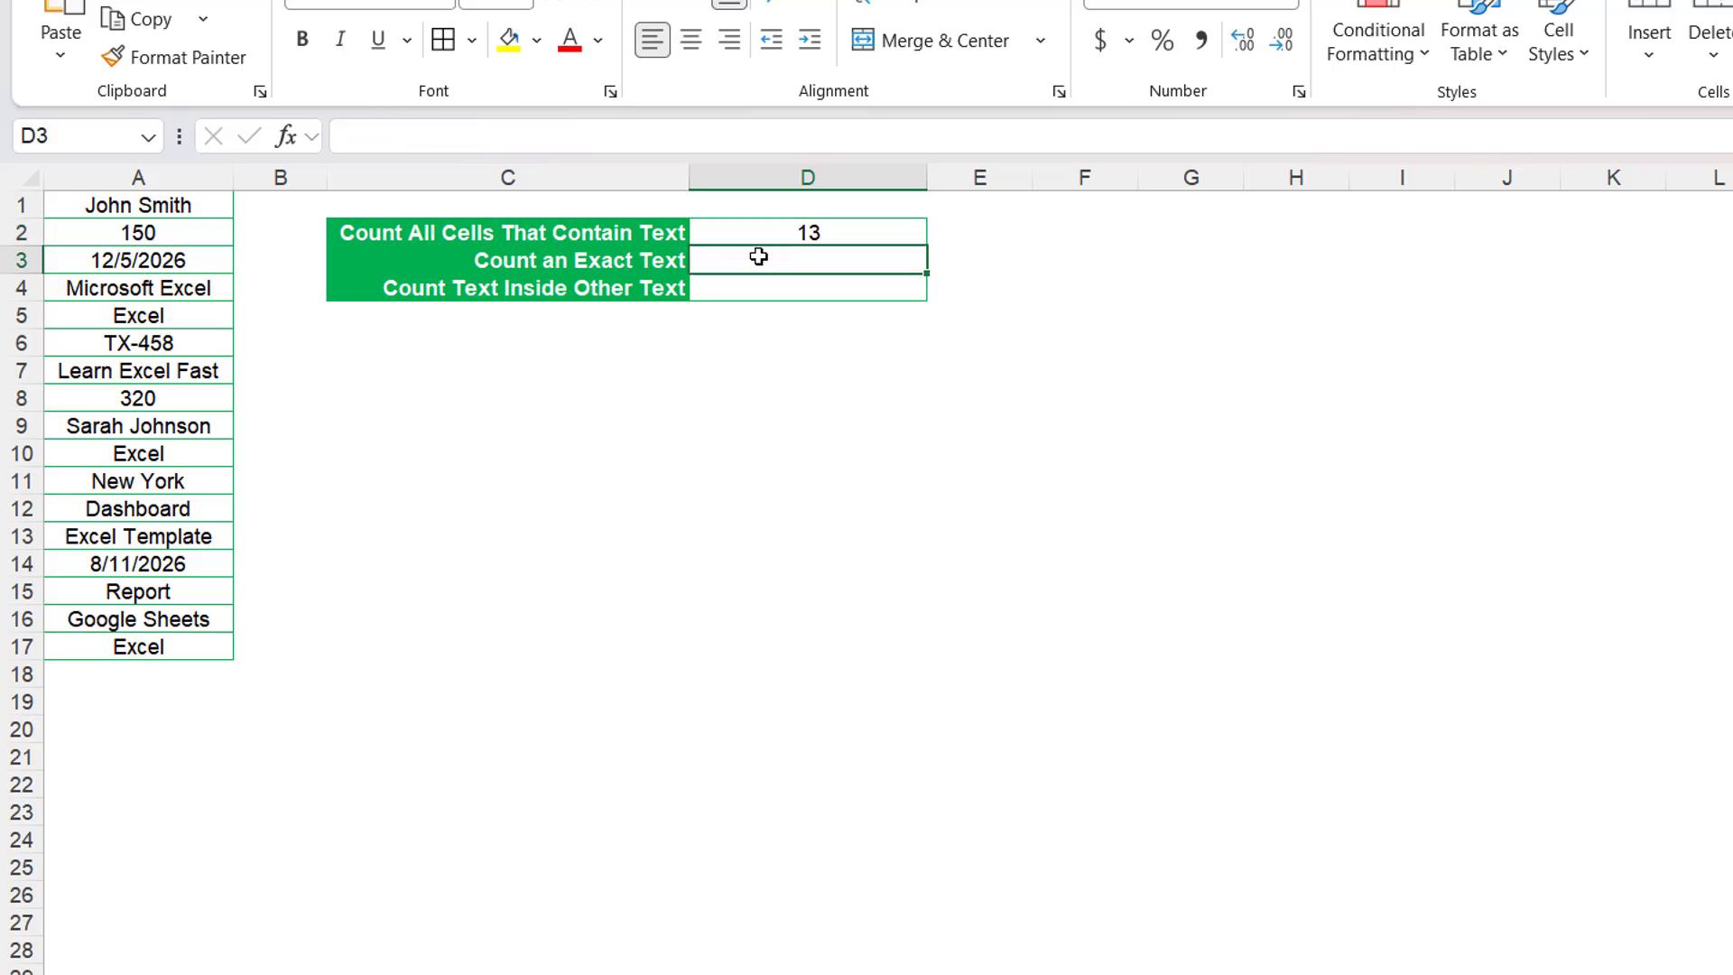
{"action": "double_click", "coordinate": [758, 257]}
{"action": "type", "text": "="}
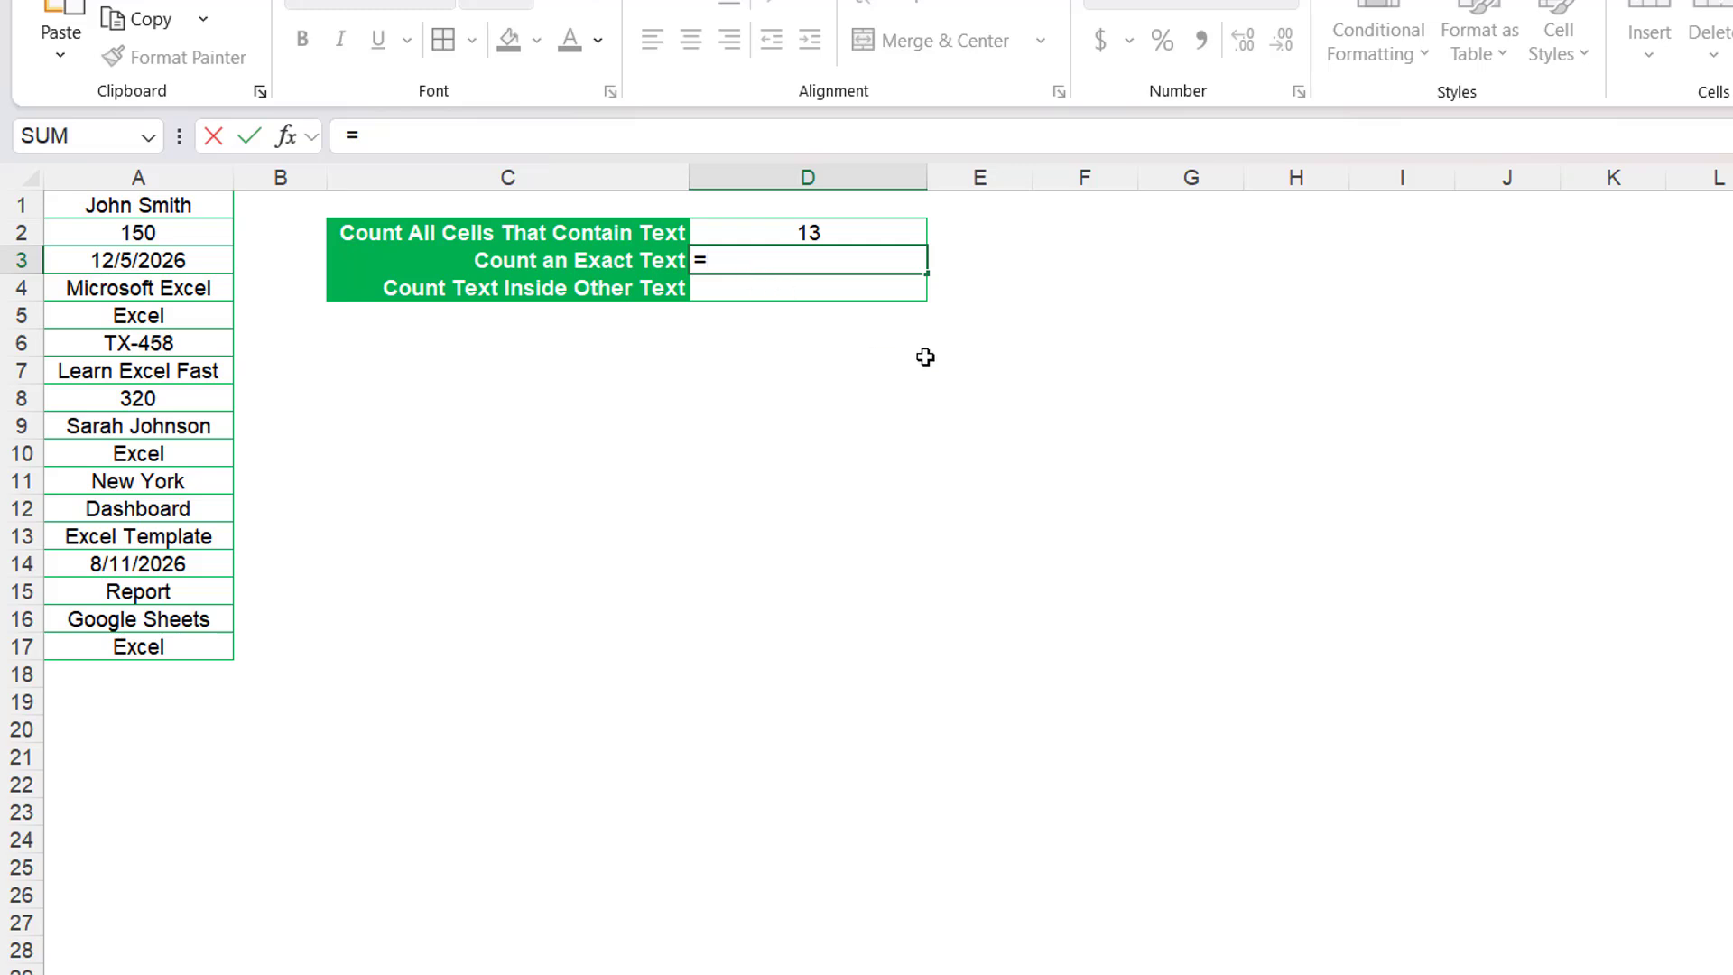
{"action": "type", "text": "COUNTIF"}
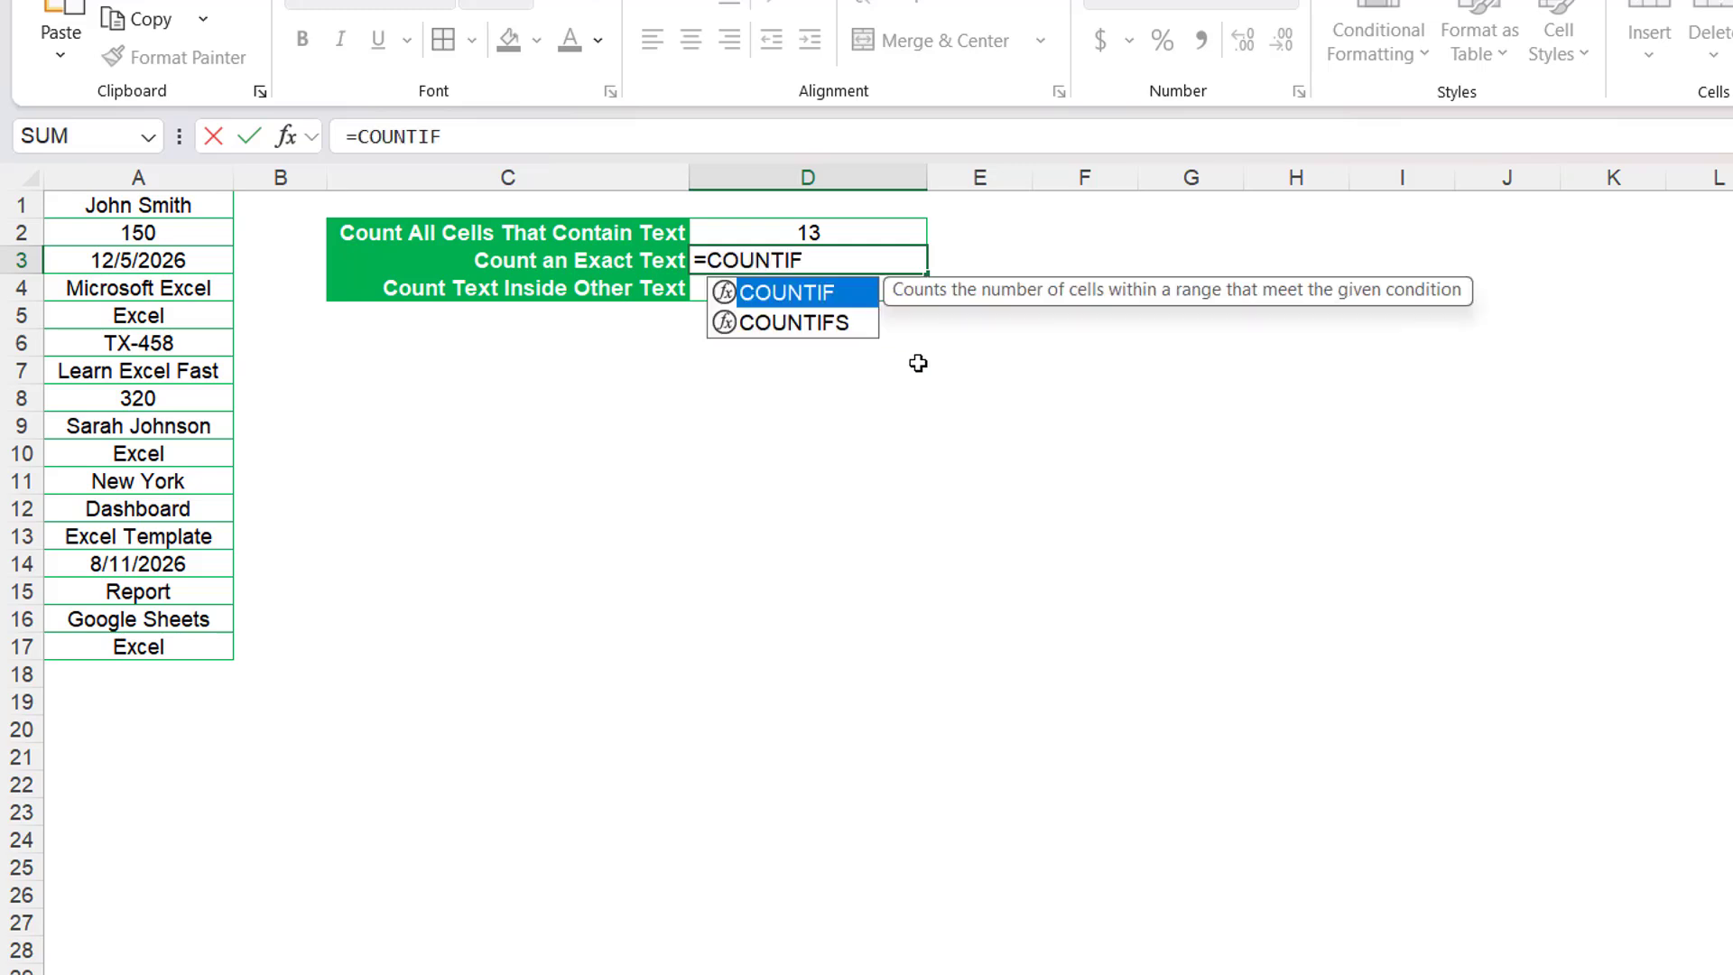
{"action": "type", "text": "("}
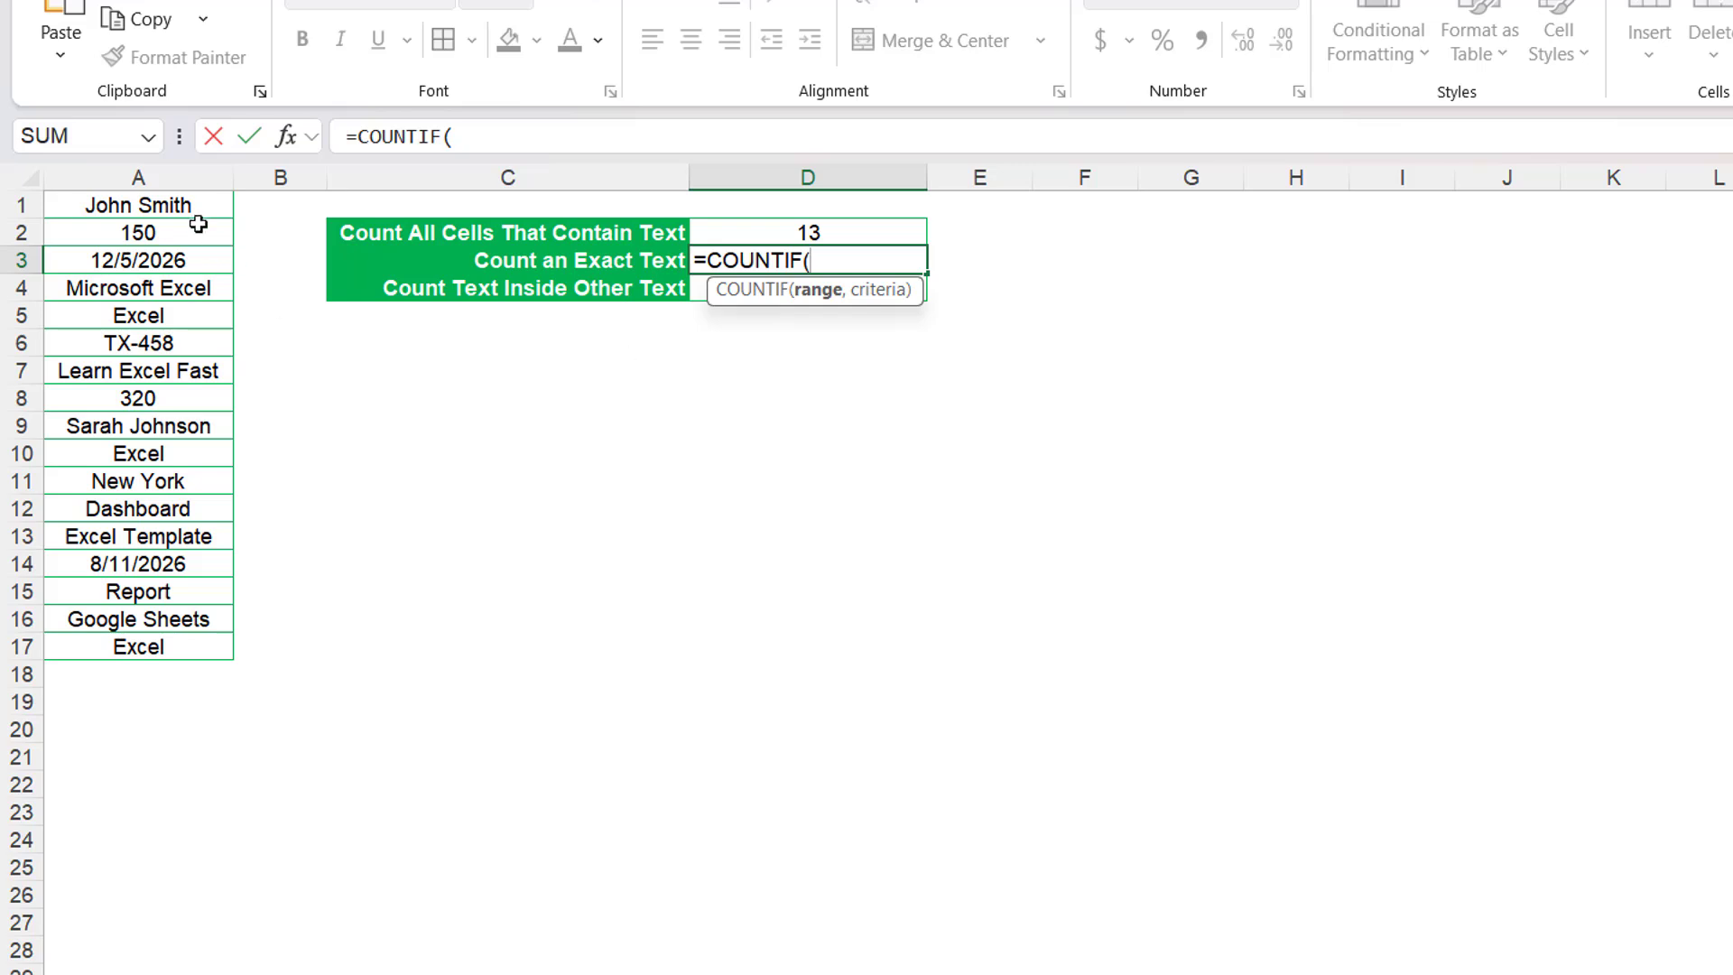
{"action": "left_click_drag", "start_coordinate": [185, 205], "coordinate": [205, 647]}
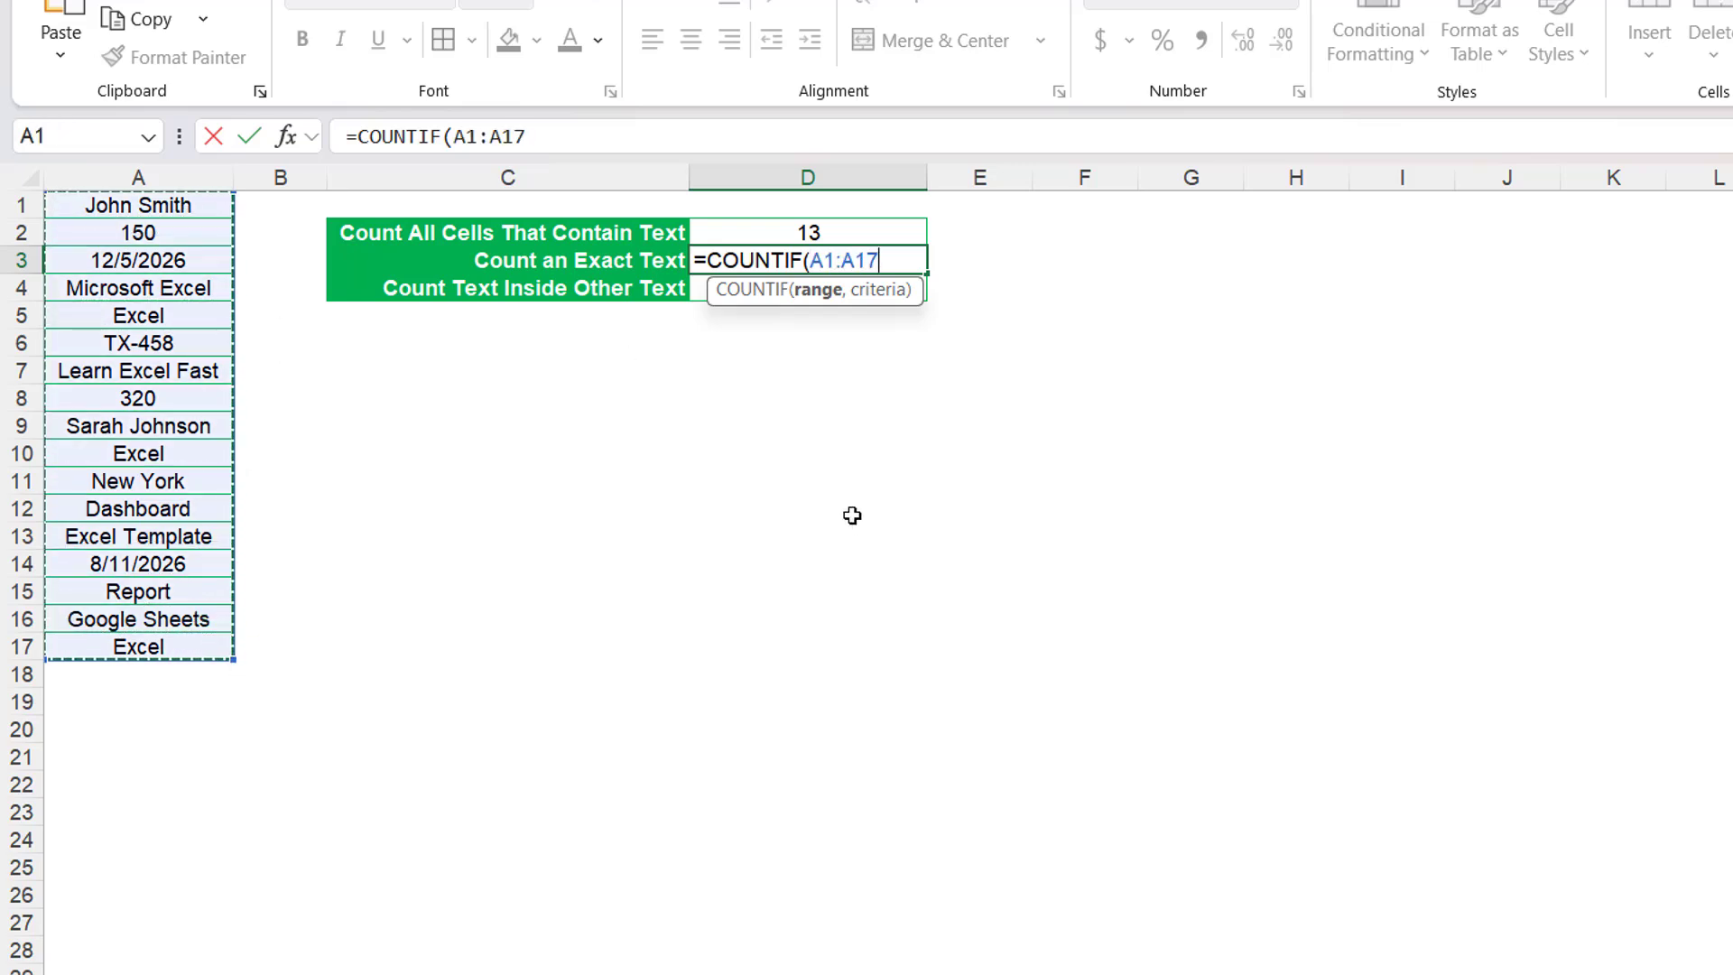
{"action": "type", "text": ","}
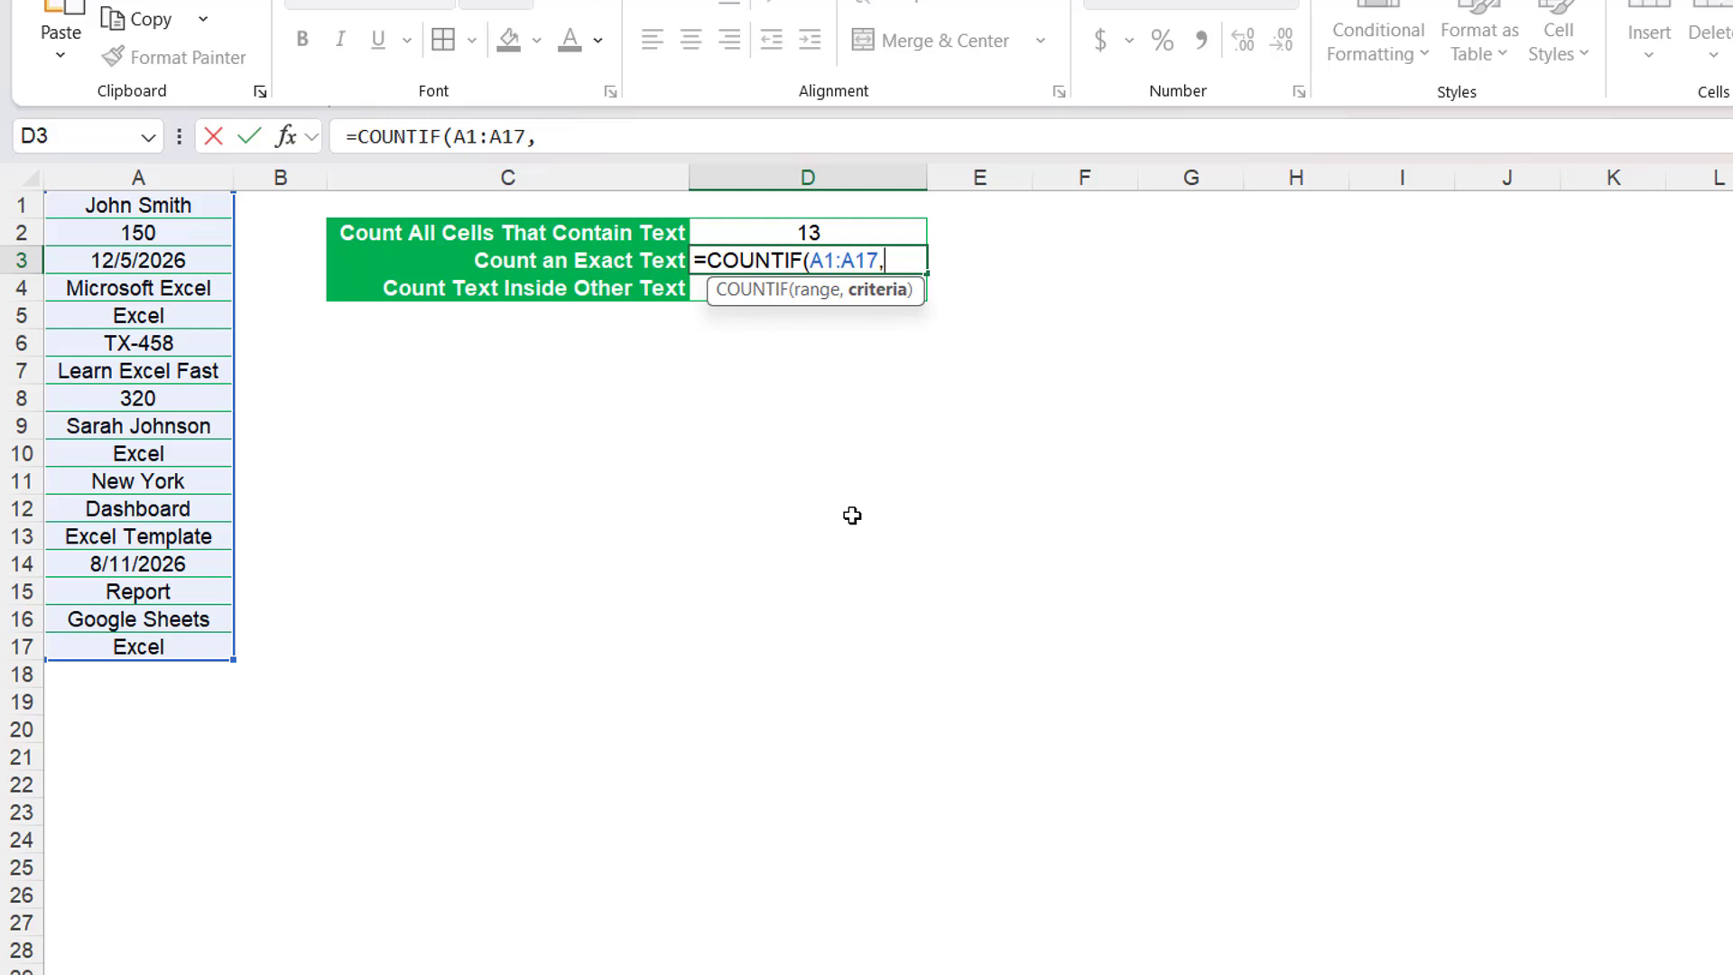
{"action": "type", "text": "\"Excel\""}
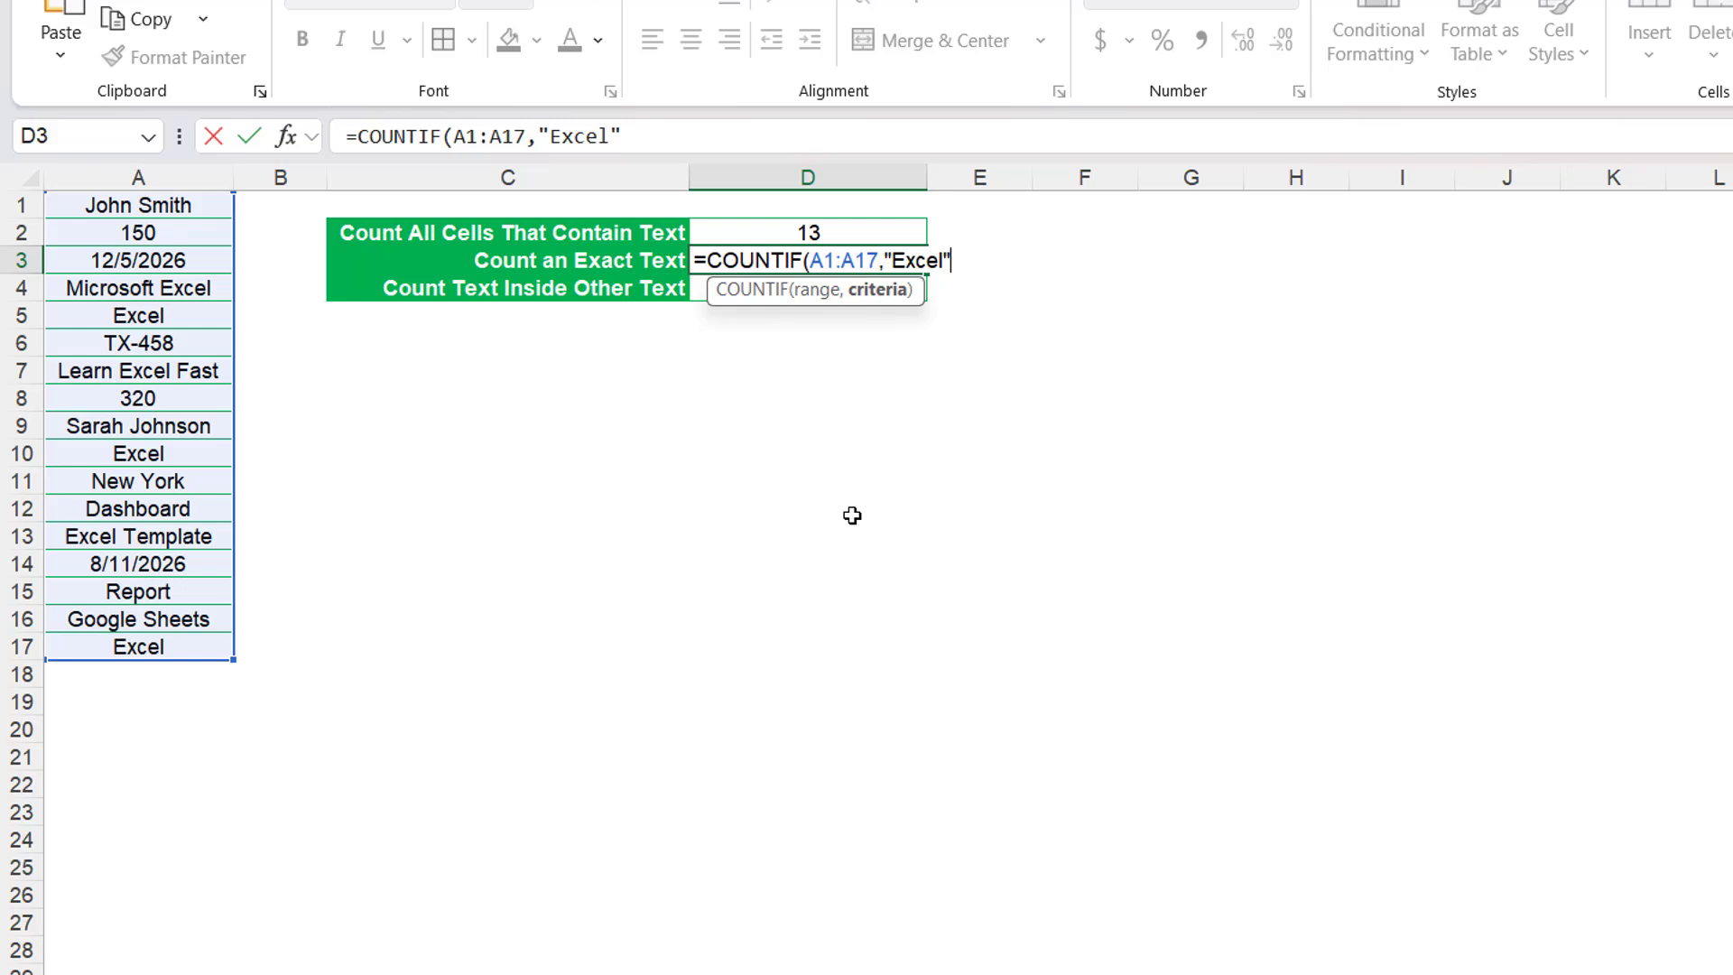
{"action": "type", "text": ")"}
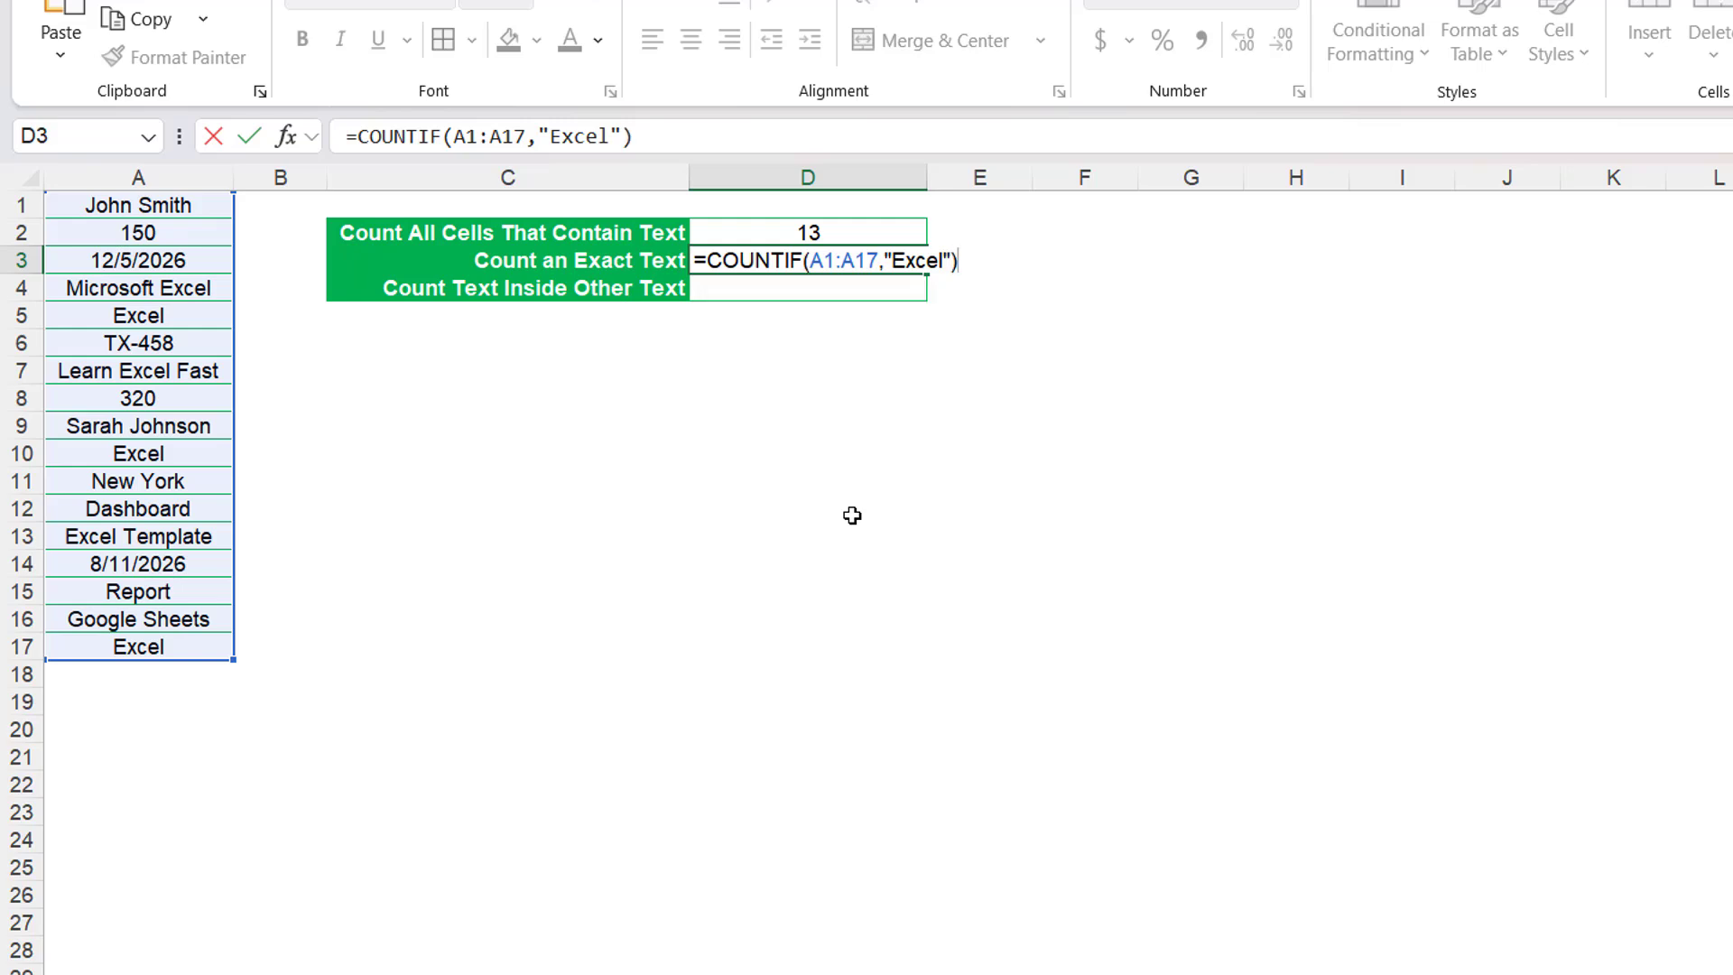
{"action": "key", "text": "Return"}
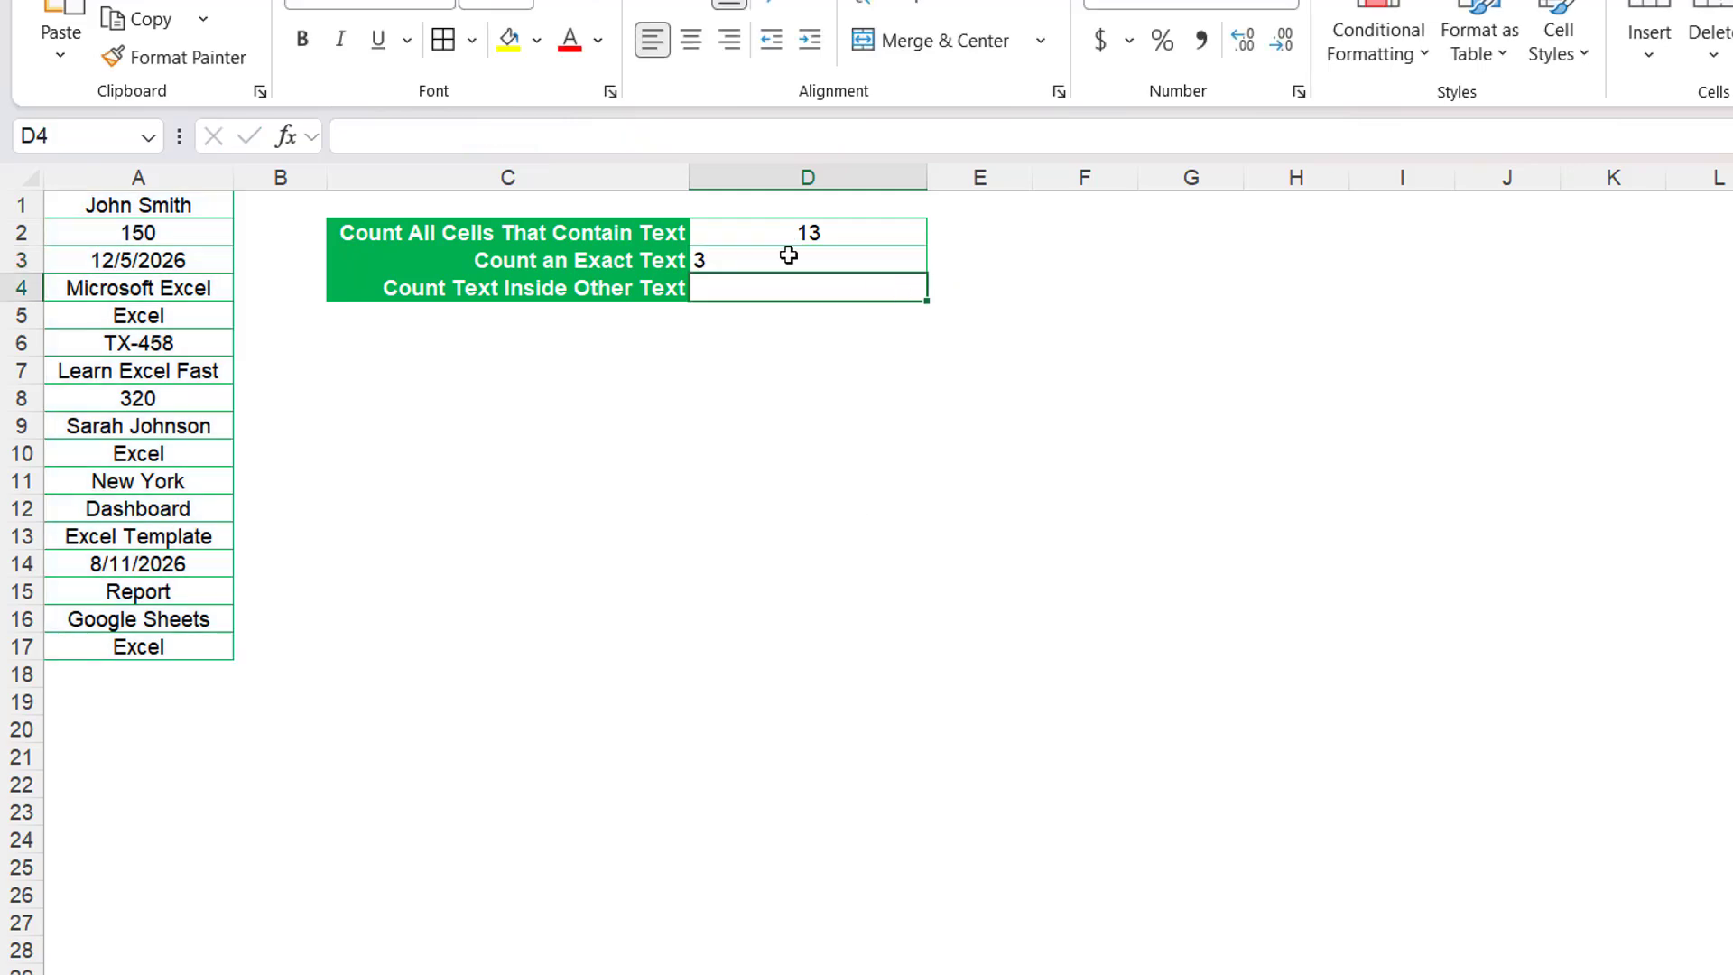
{"action": "left_click", "coordinate": [787, 257]}
{"action": "left_click", "coordinate": [691, 41]}
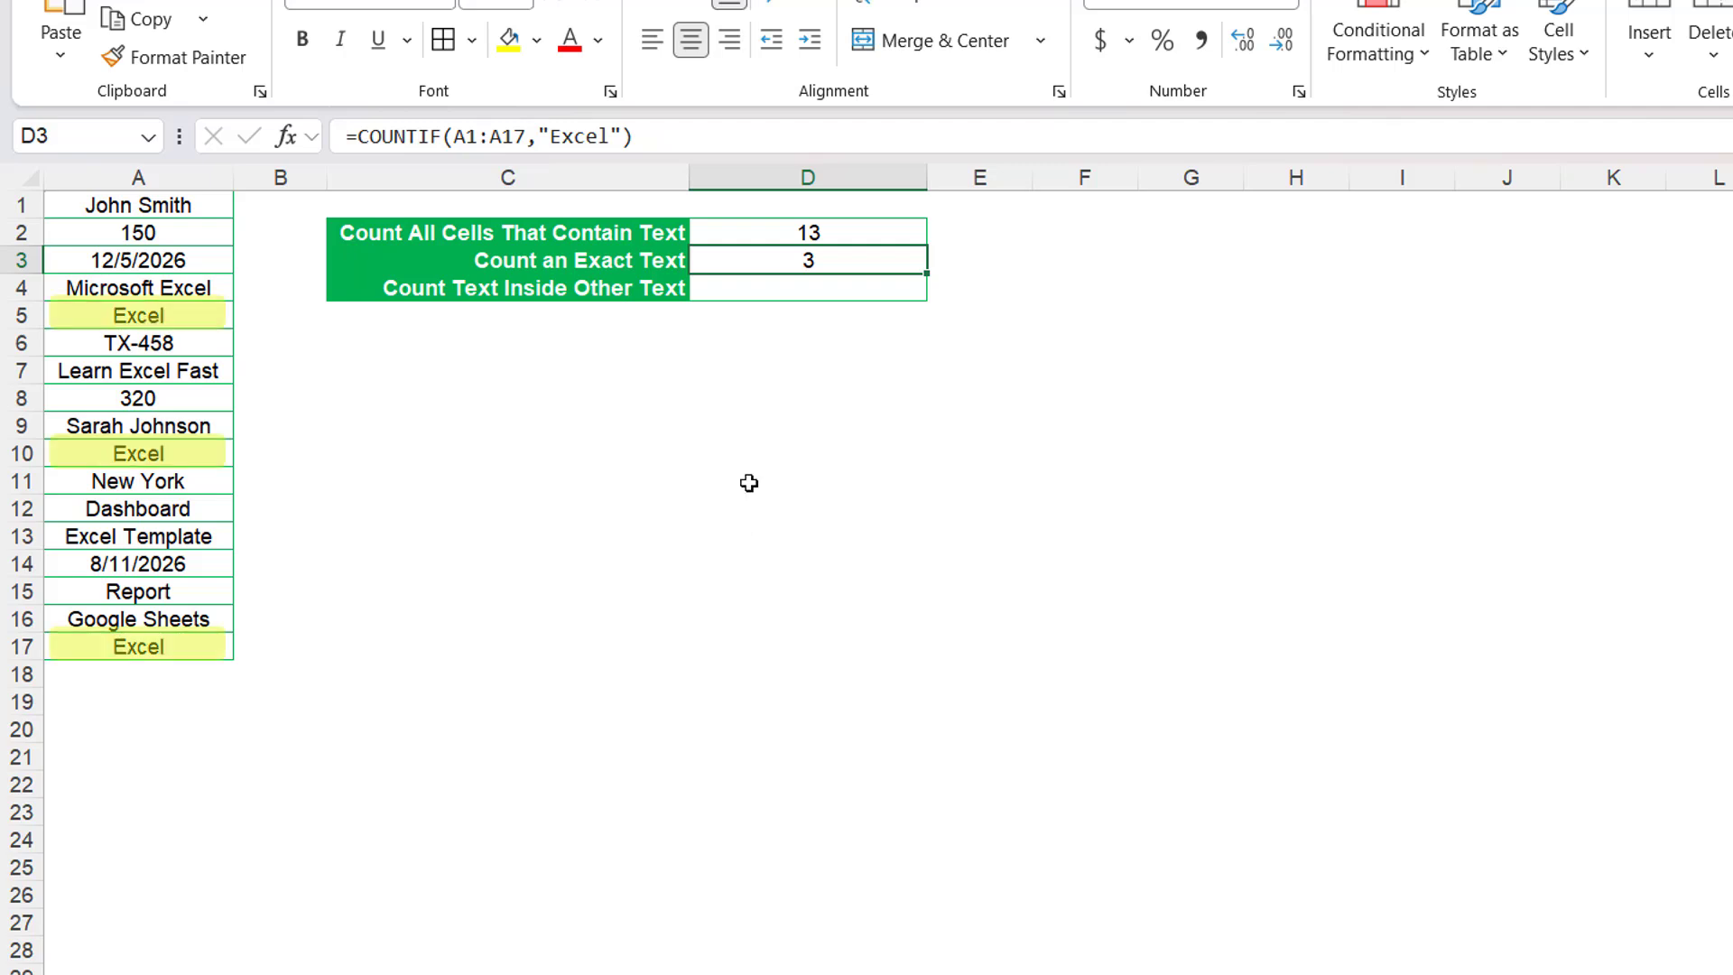
Count cells containing Excel anywhere by entering =COUNTIF(A1:A17,"*Excel*") in D4, and center the cell's content horizontally.
{"action": "double_click", "coordinate": [747, 298]}
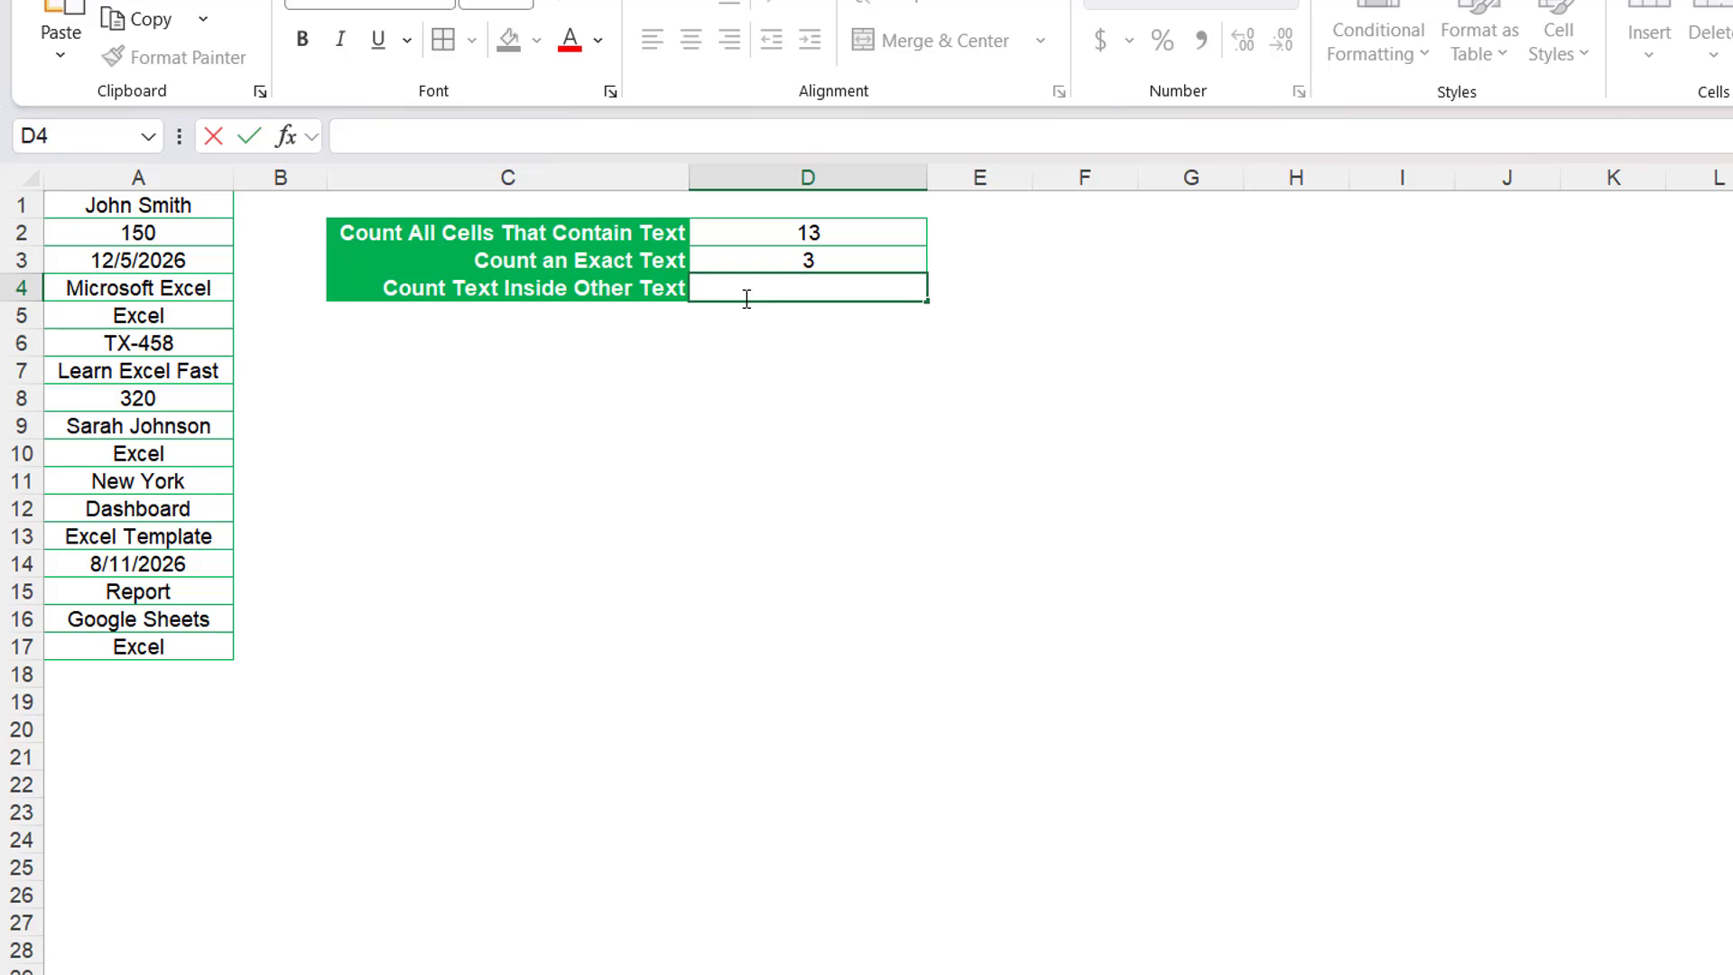
{"action": "type", "text": "=COUNTIF"}
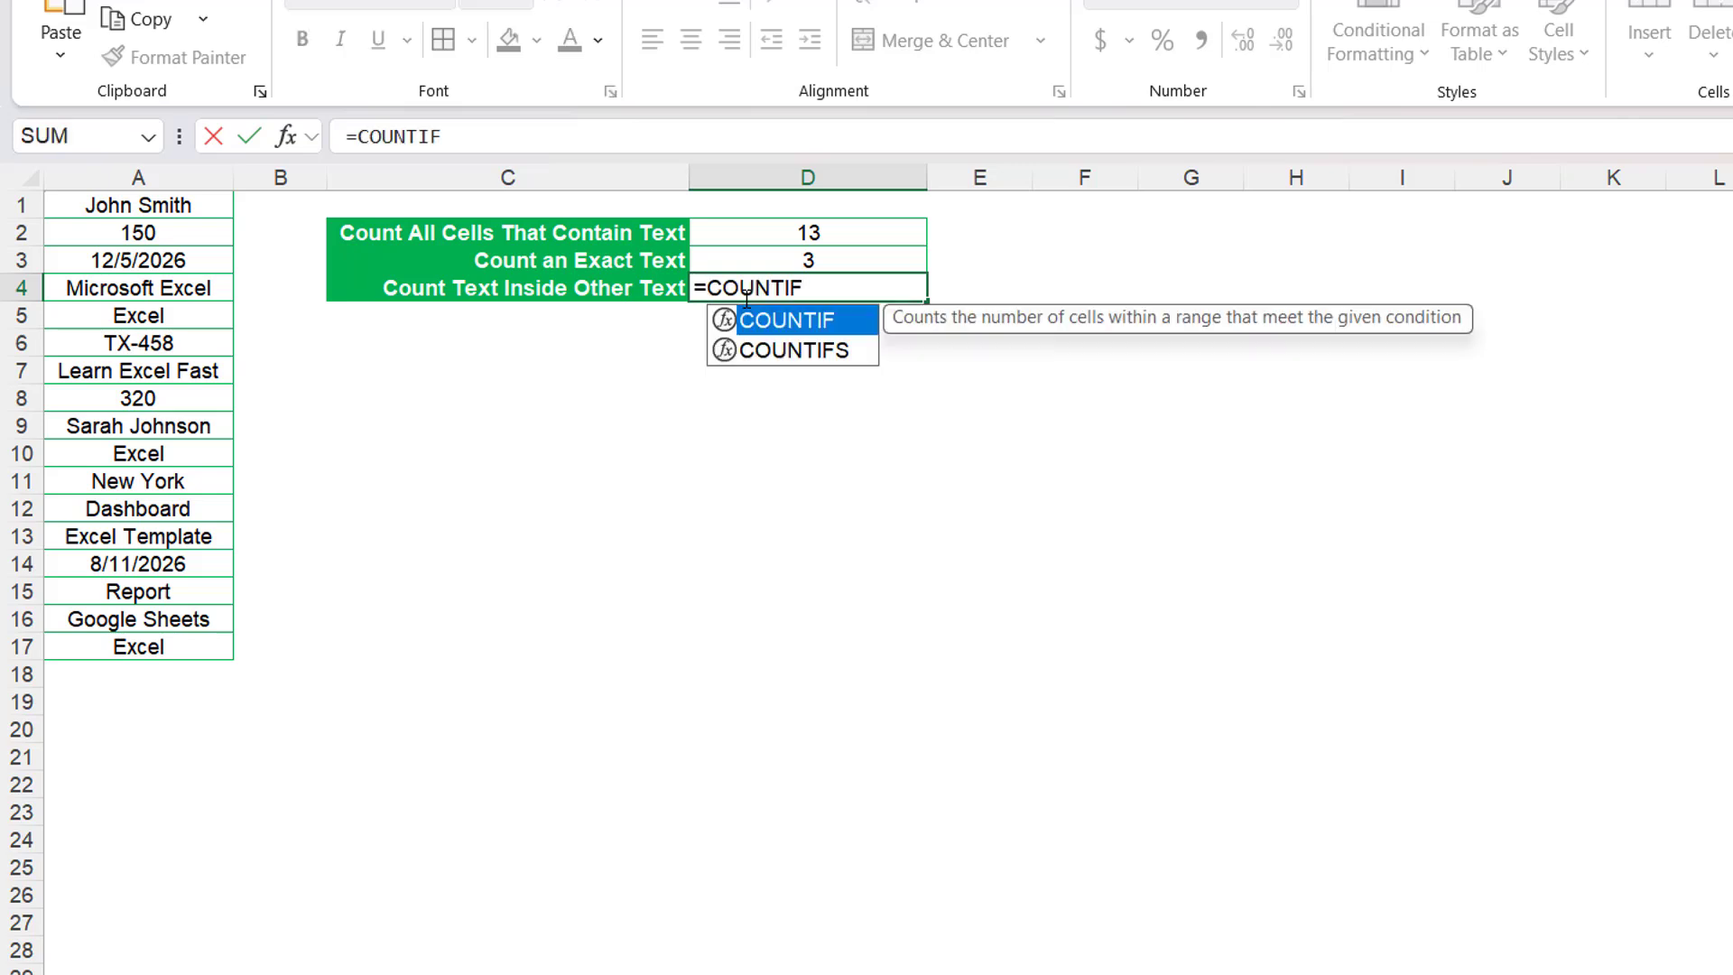
{"action": "type", "text": "("}
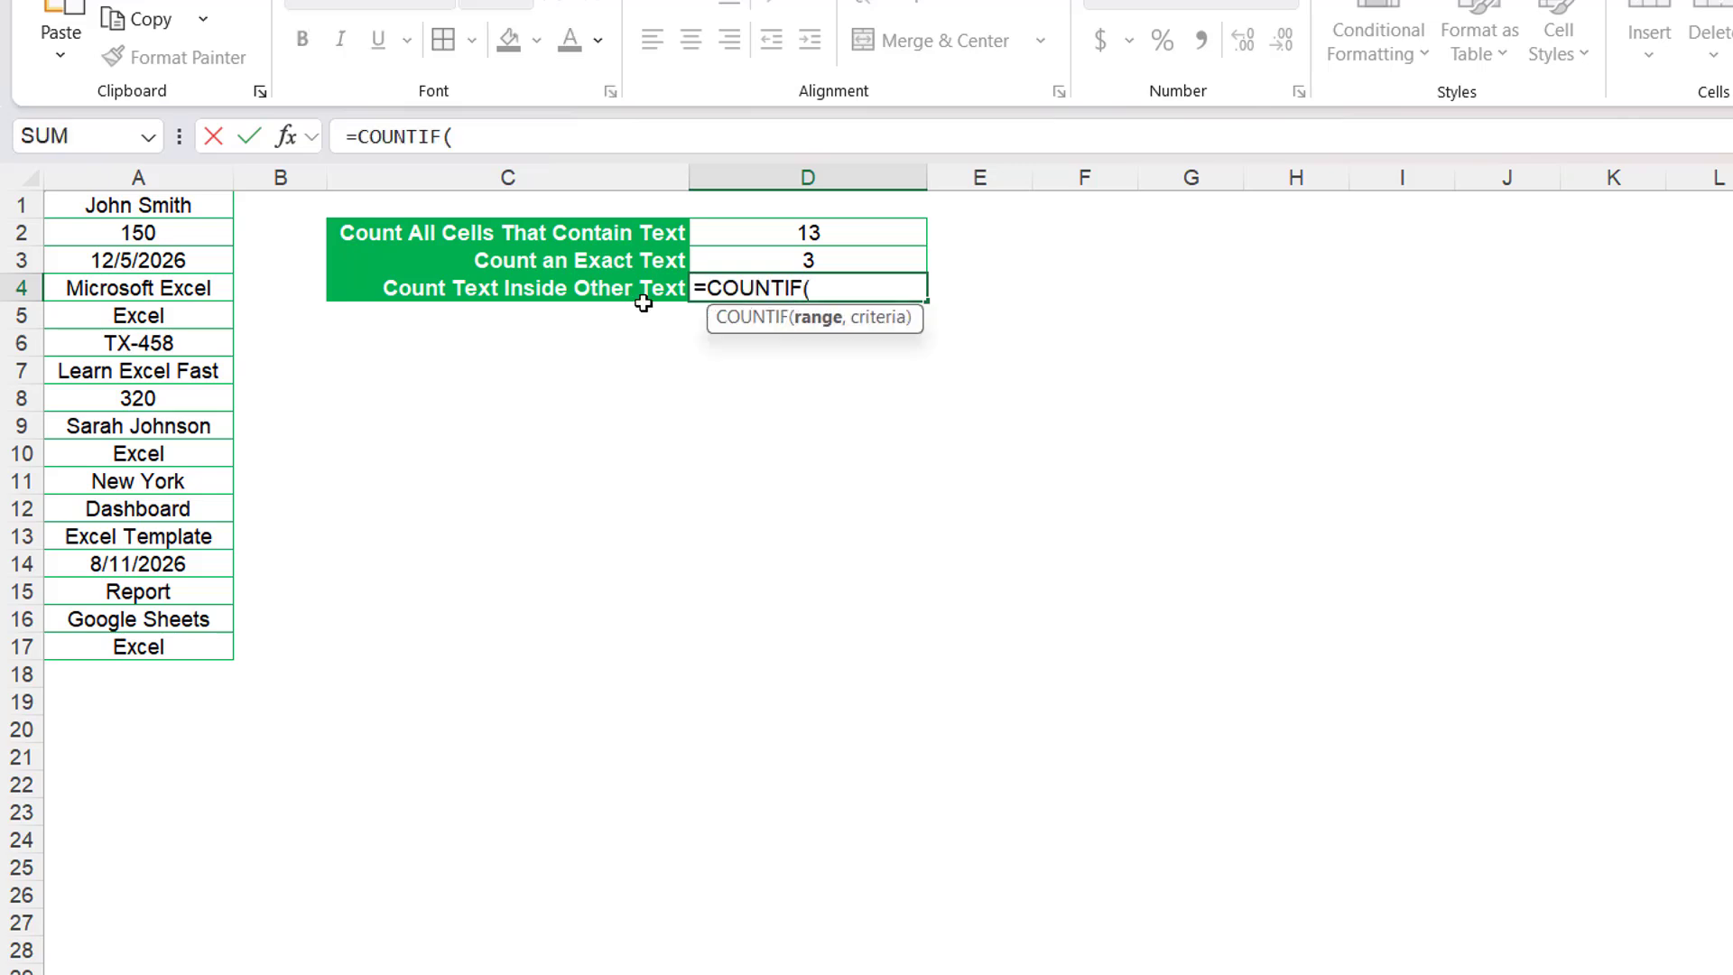
{"action": "left_click_drag", "start_coordinate": [200, 208], "coordinate": [197, 648]}
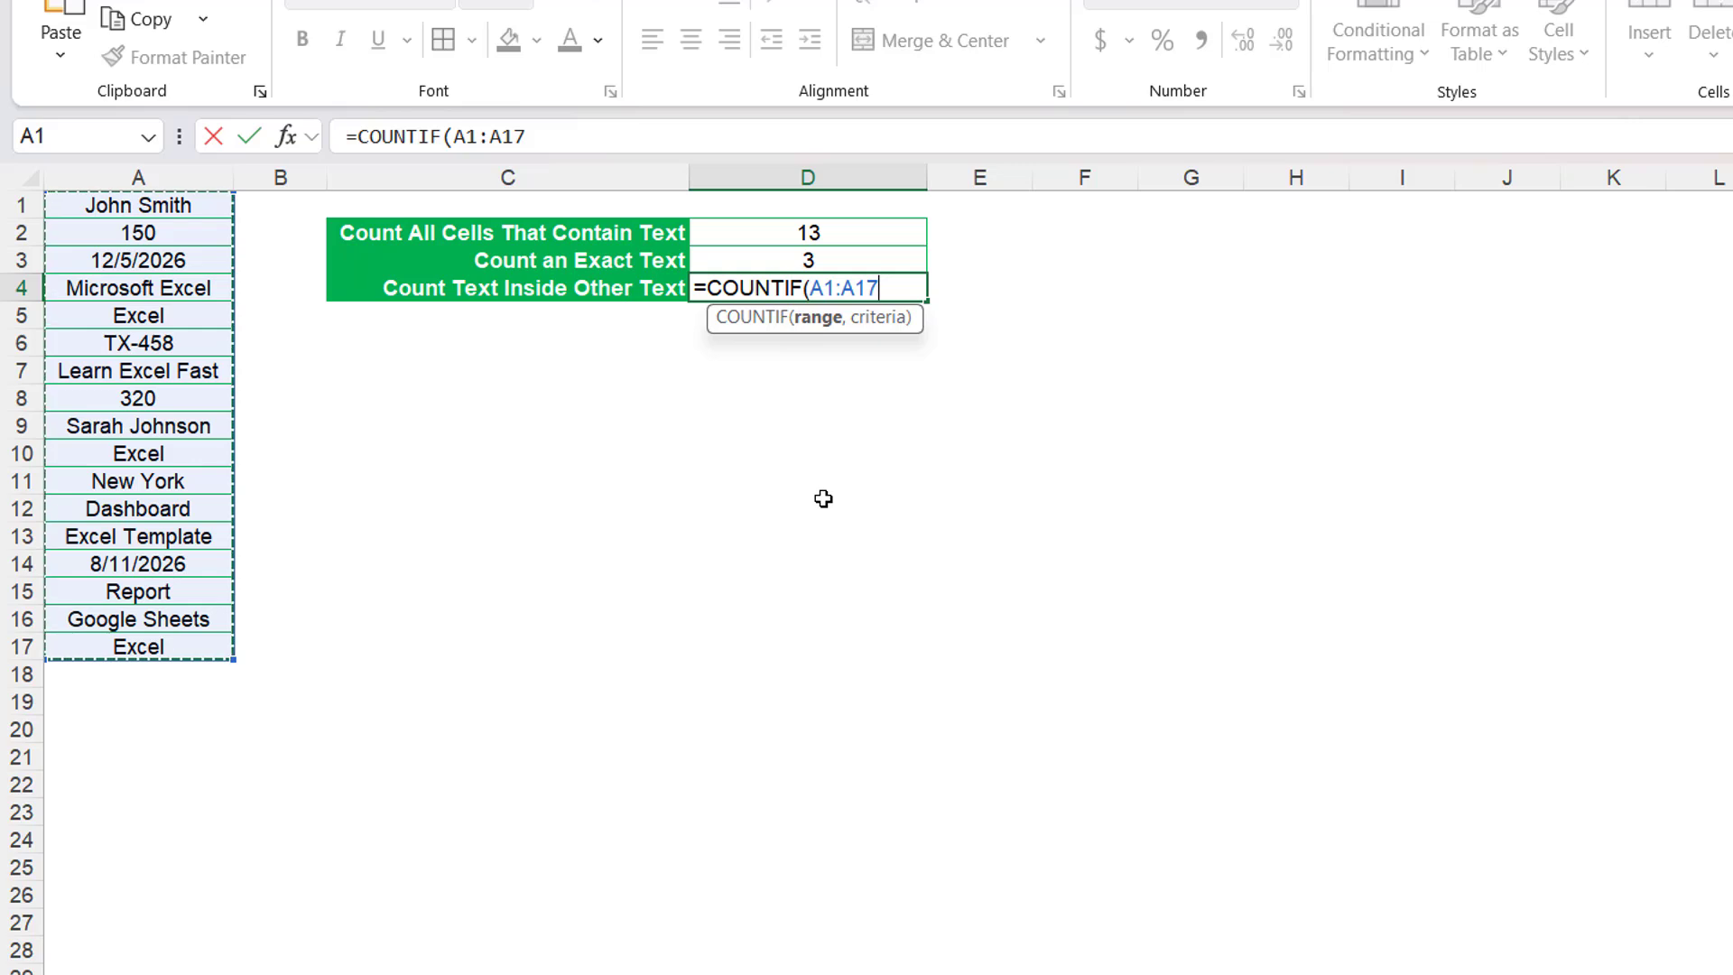
{"action": "type", "text": ","}
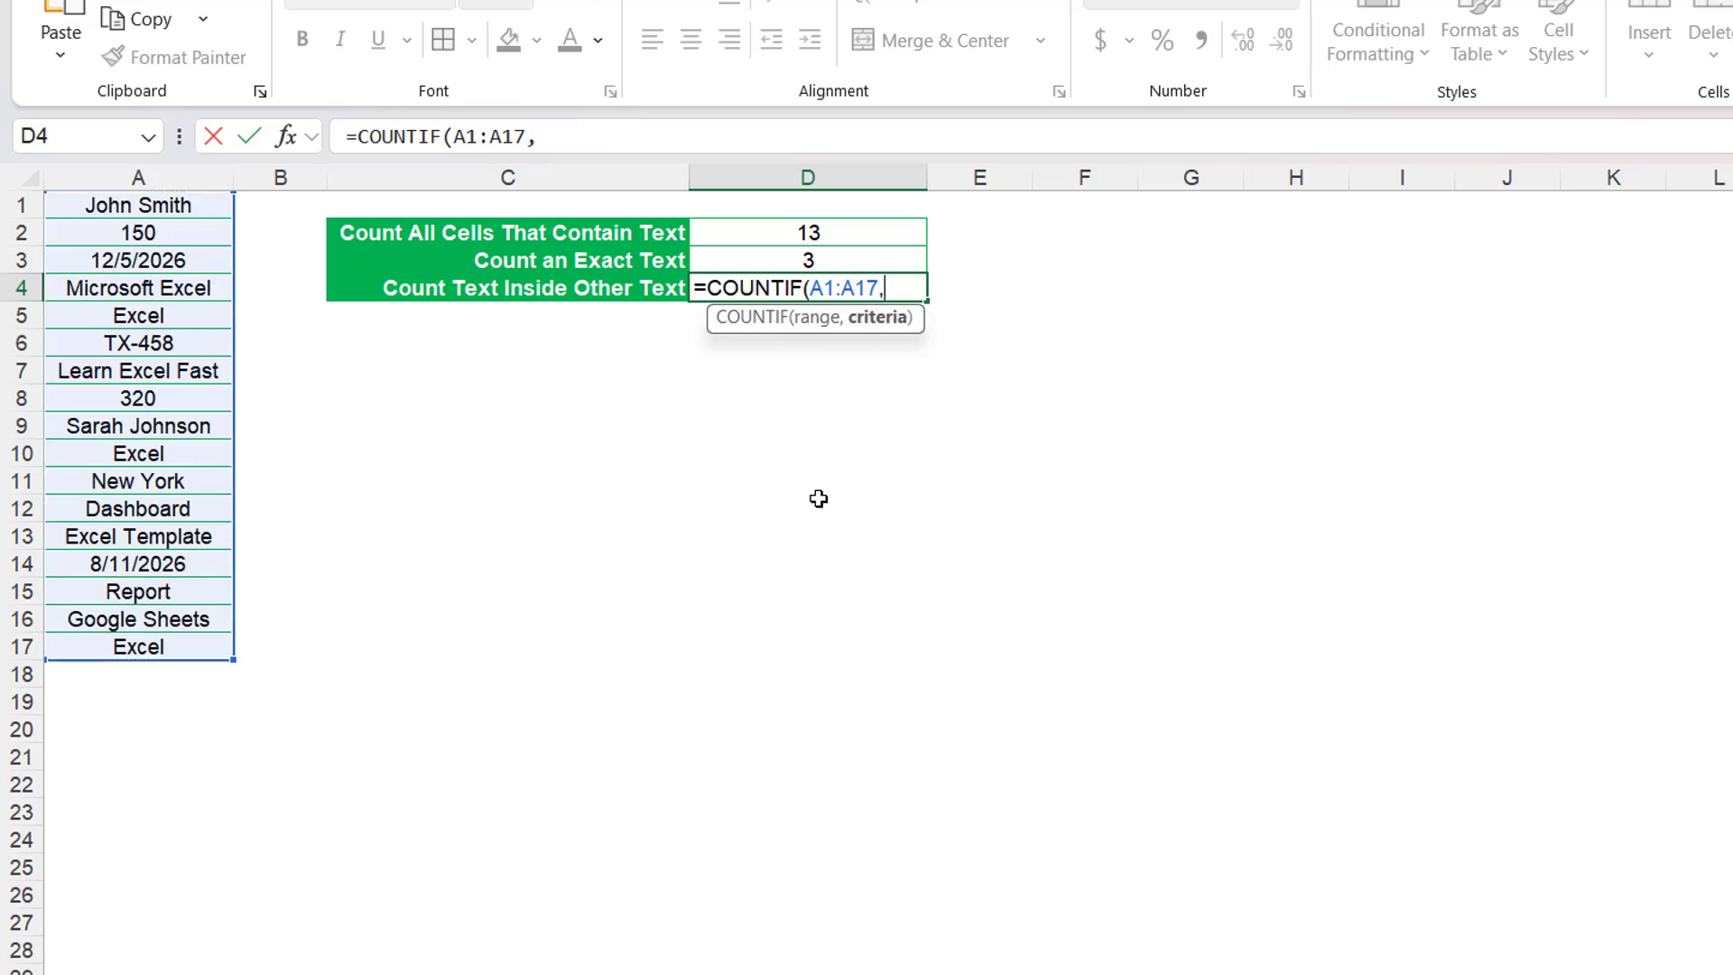
{"action": "type", "text": "\"*Excel"}
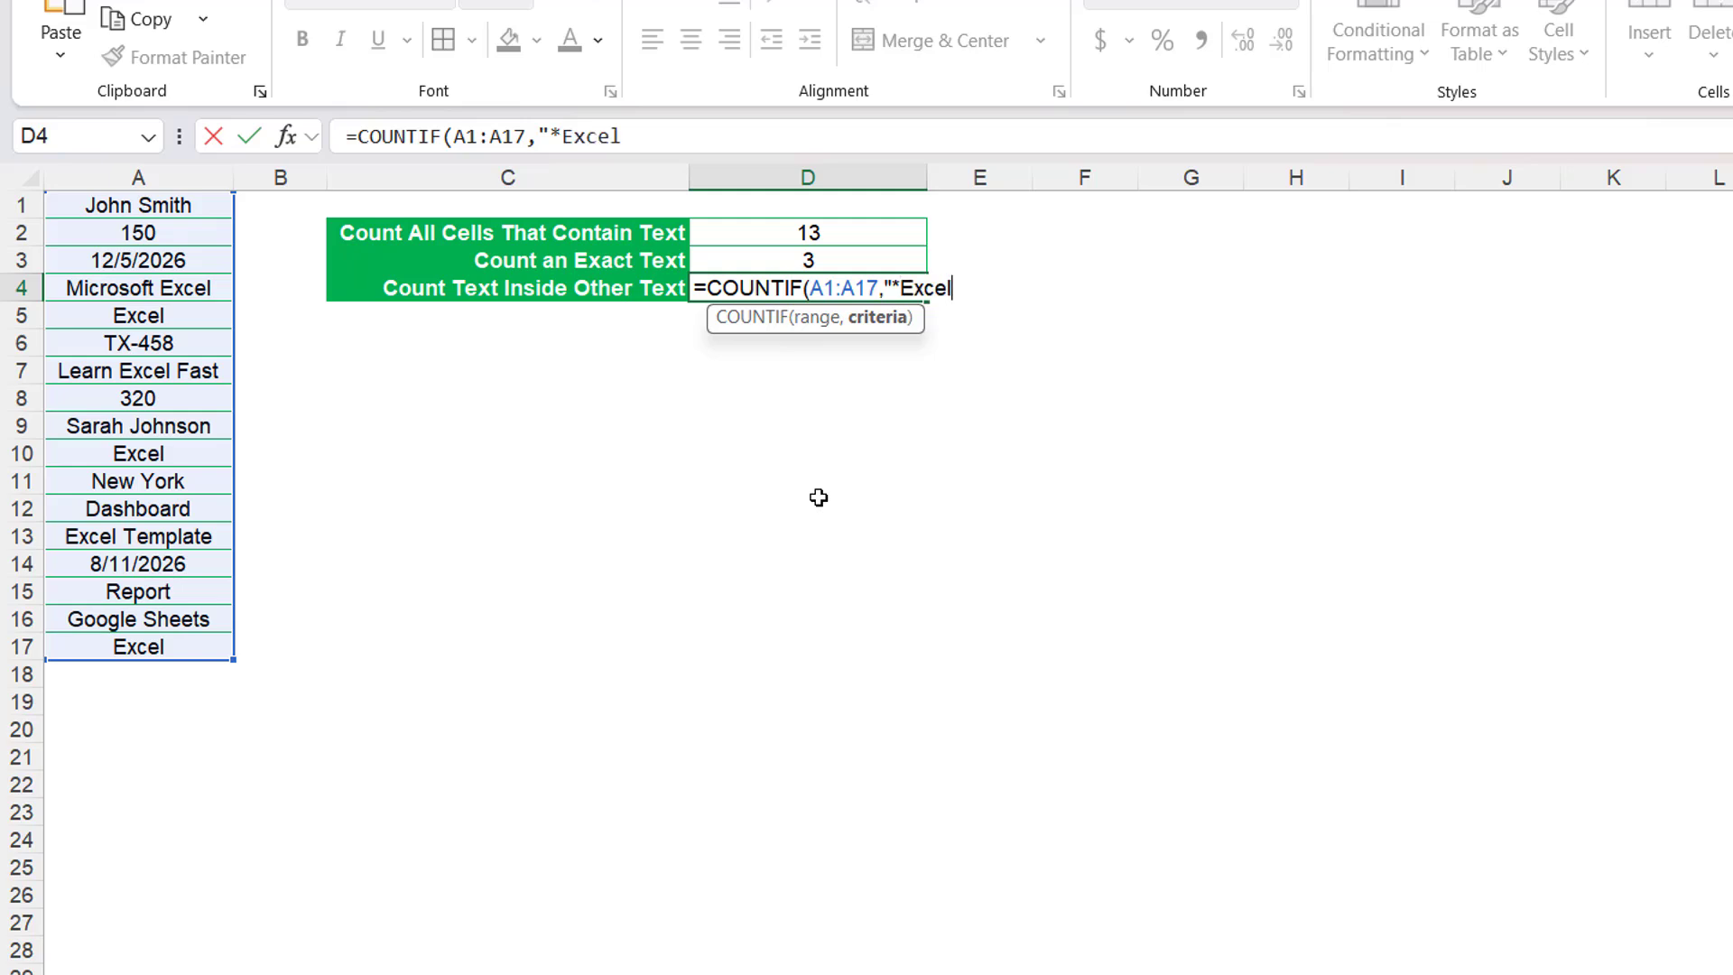
{"action": "type", "text": "*\")"}
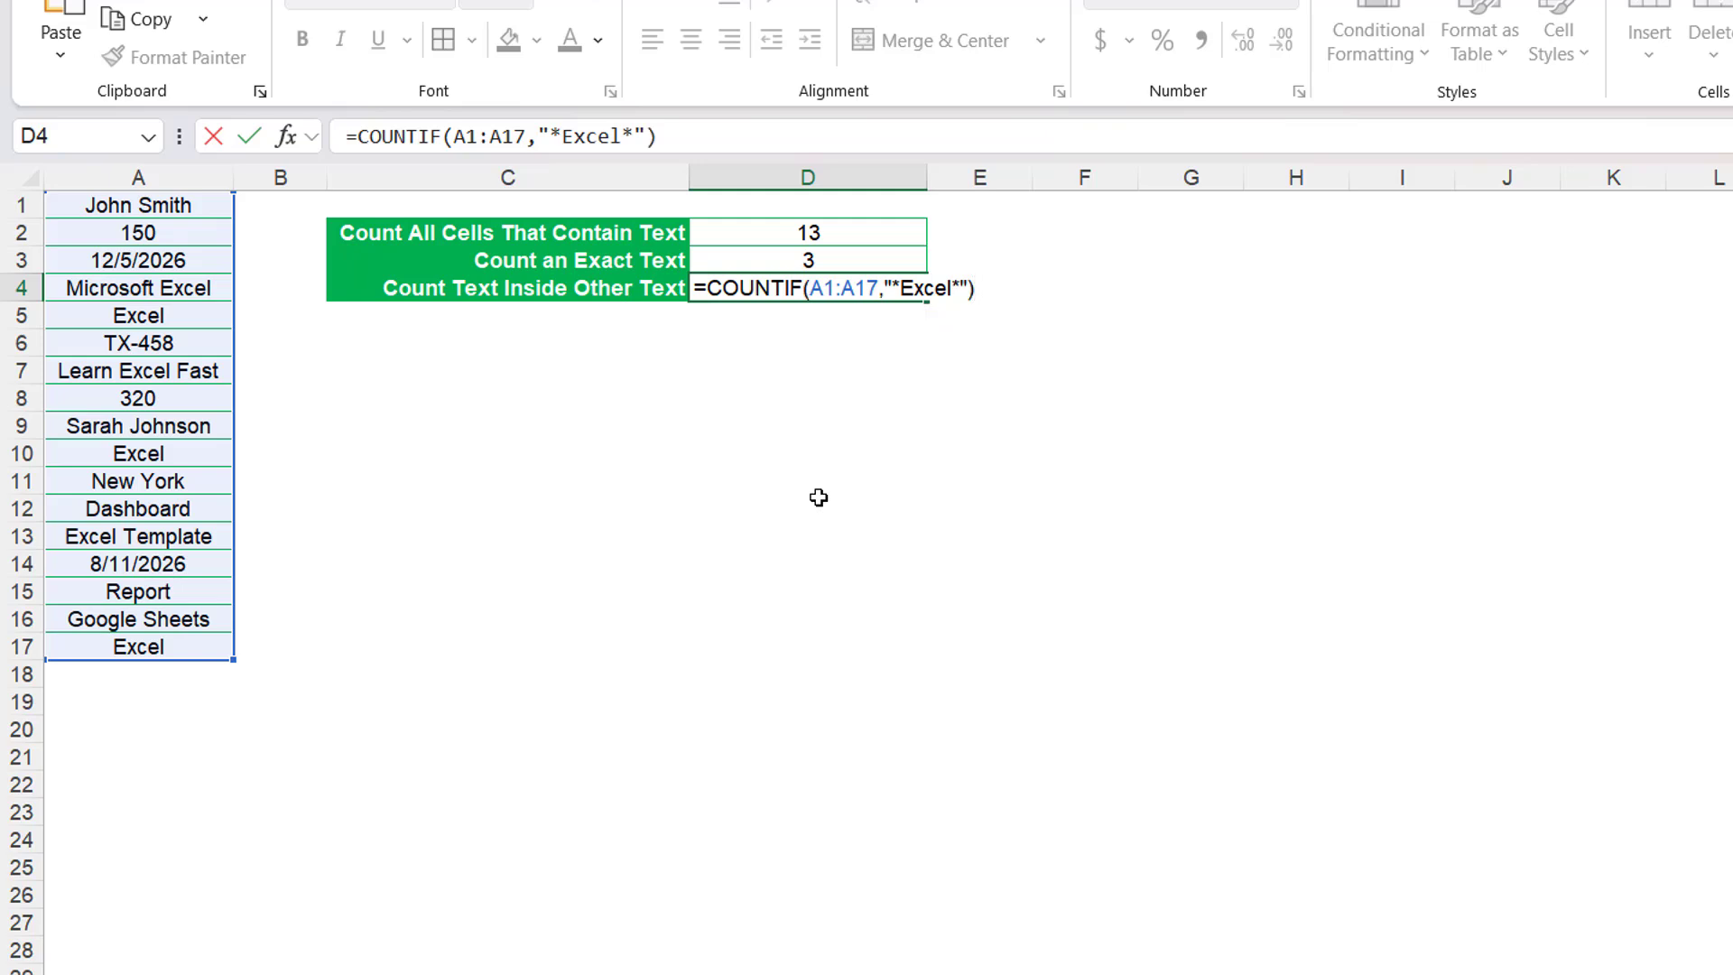
{"action": "key", "text": "Return"}
{"action": "left_click", "coordinate": [831, 287]}
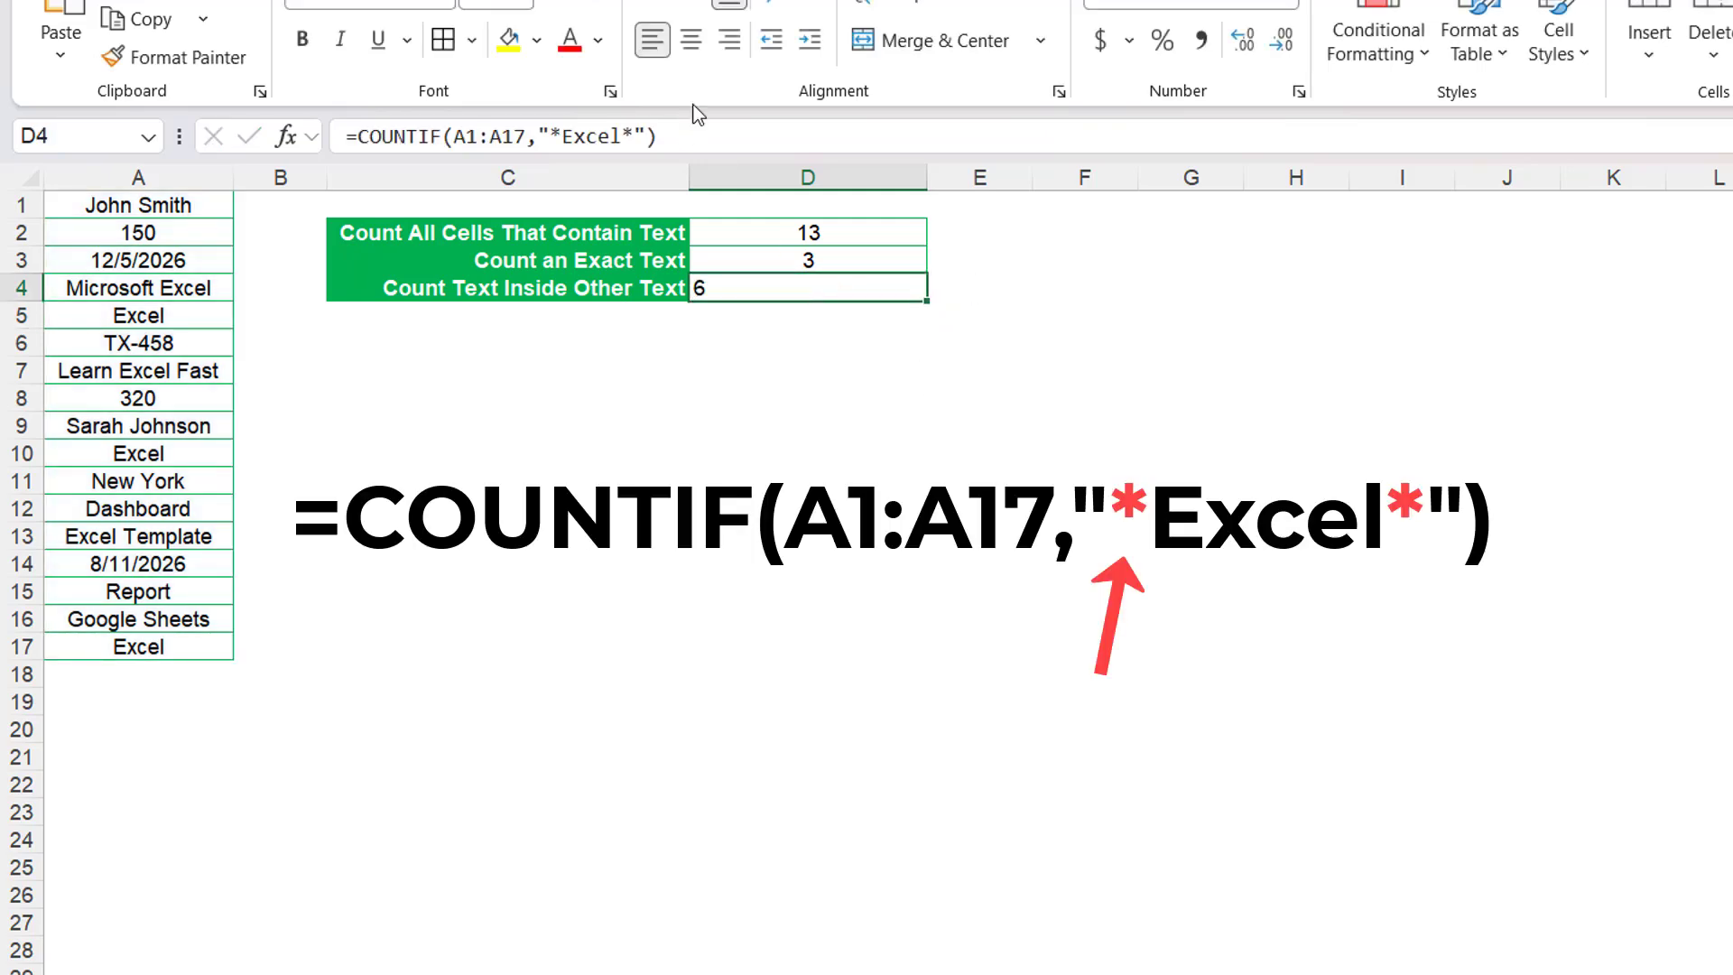
{"action": "key", "text": "ctrl+e"}
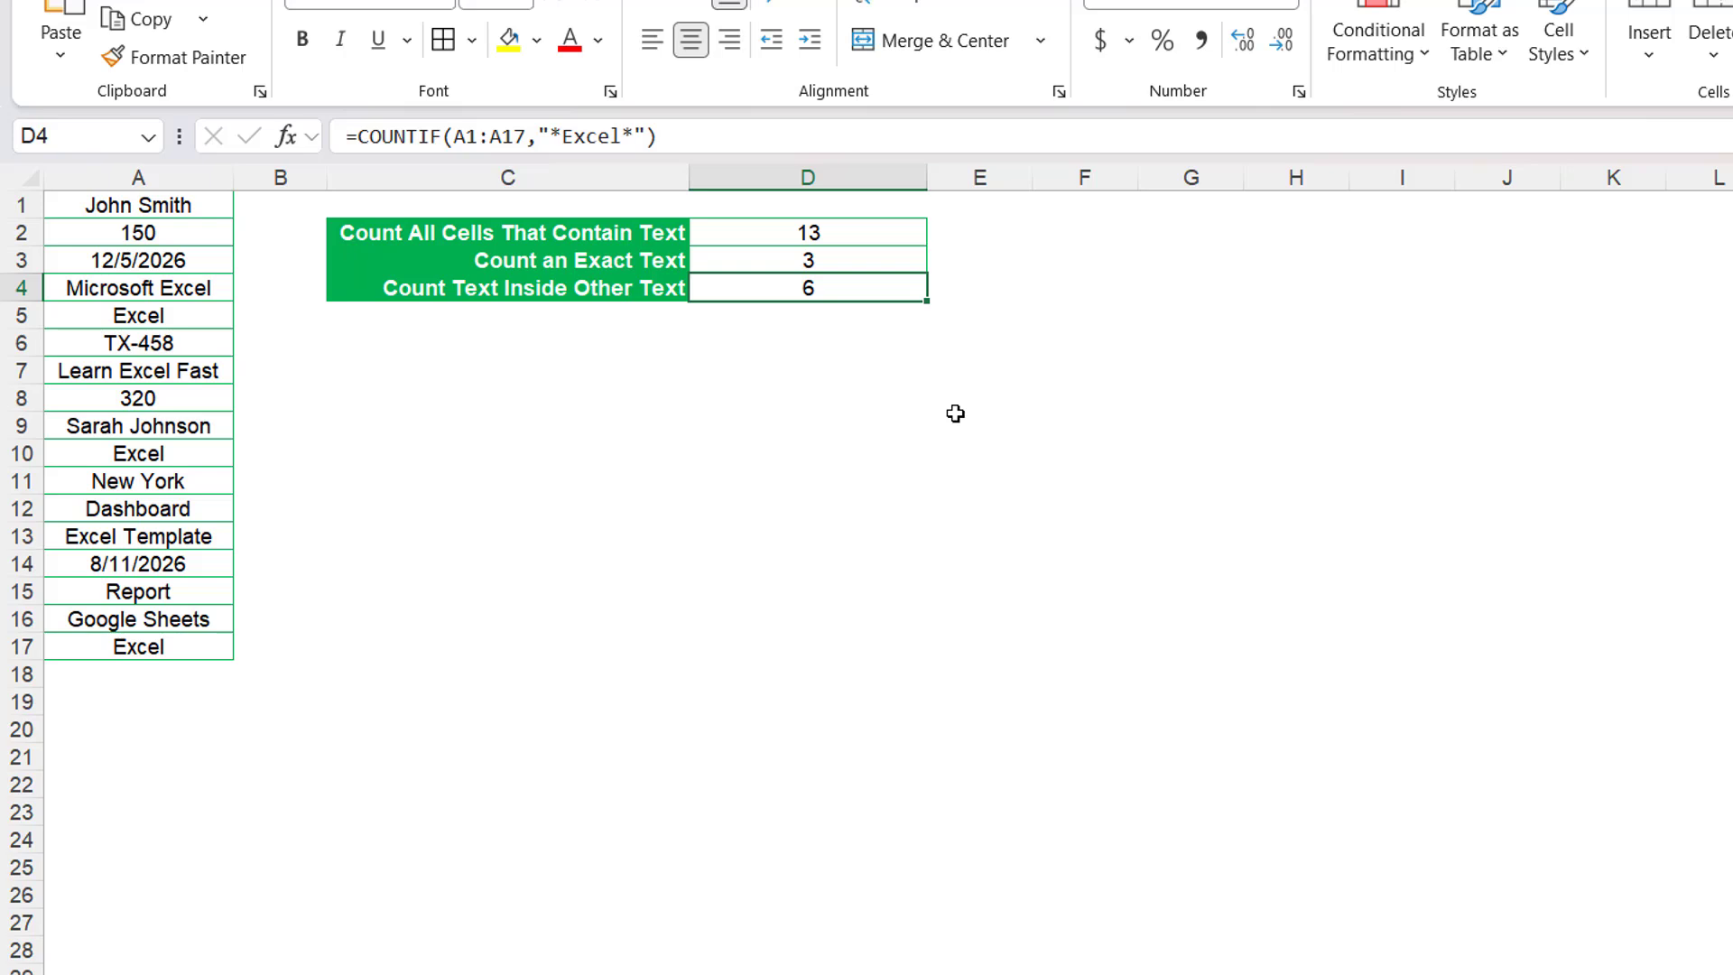
Review the COUNTIF formulas in D2, D3 and D4 one after another.
{"action": "left_click", "coordinate": [887, 237]}
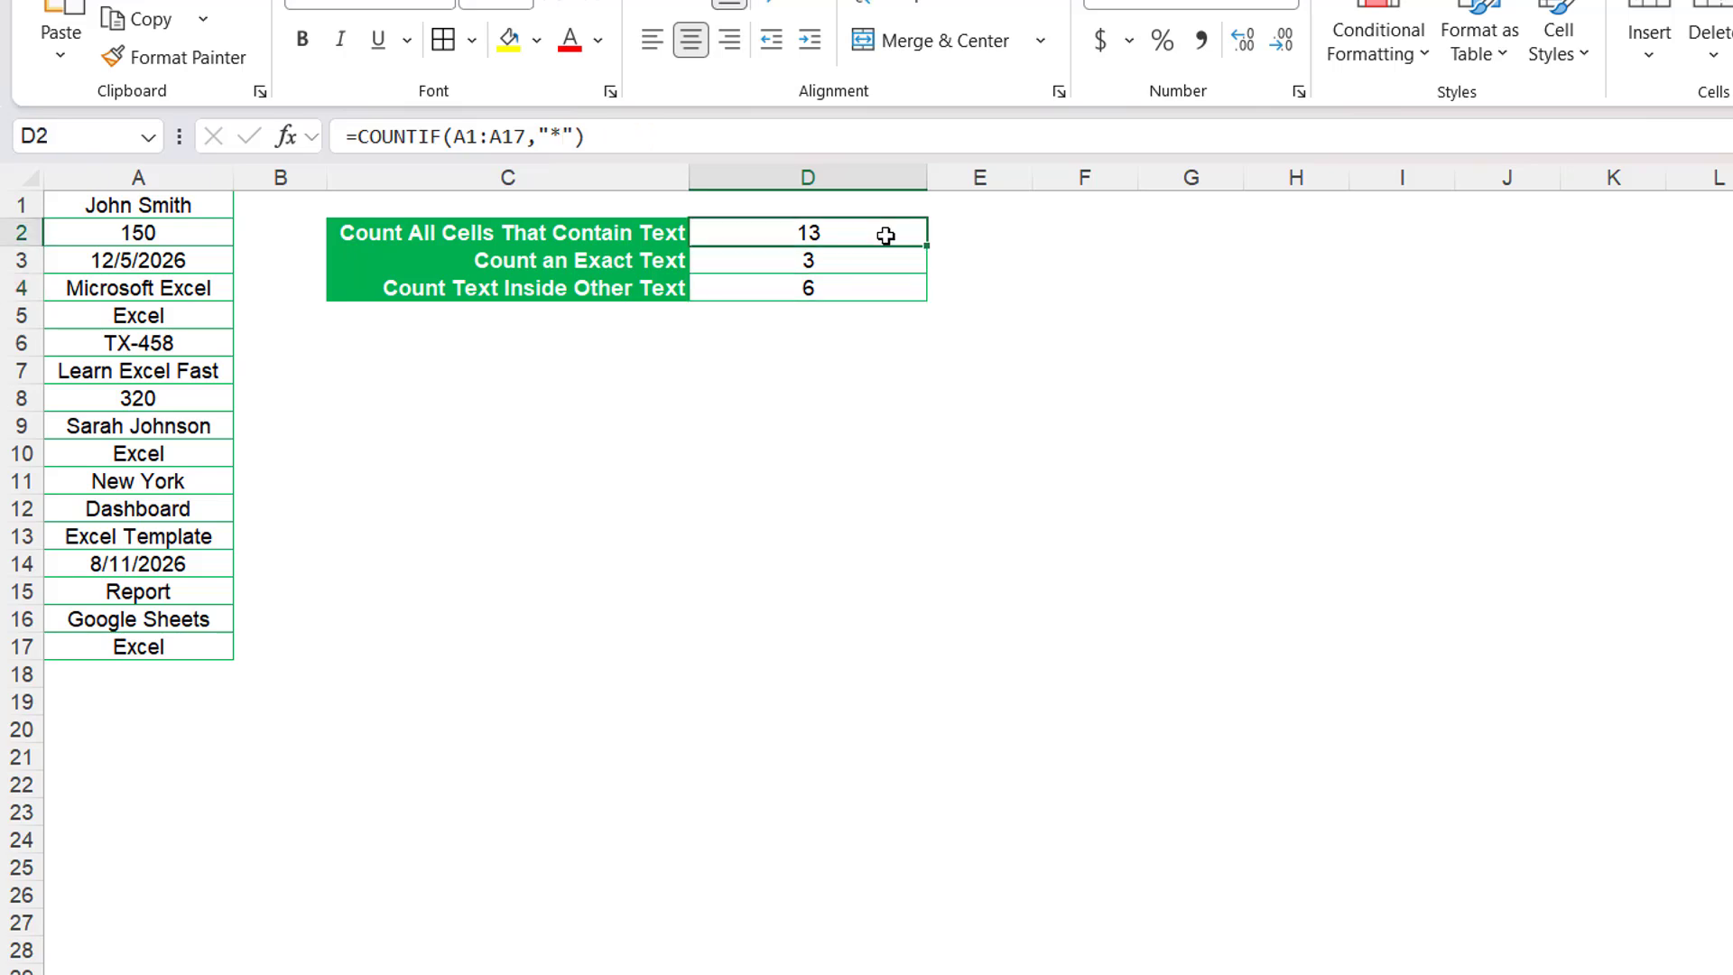
{"action": "left_click", "coordinate": [888, 262]}
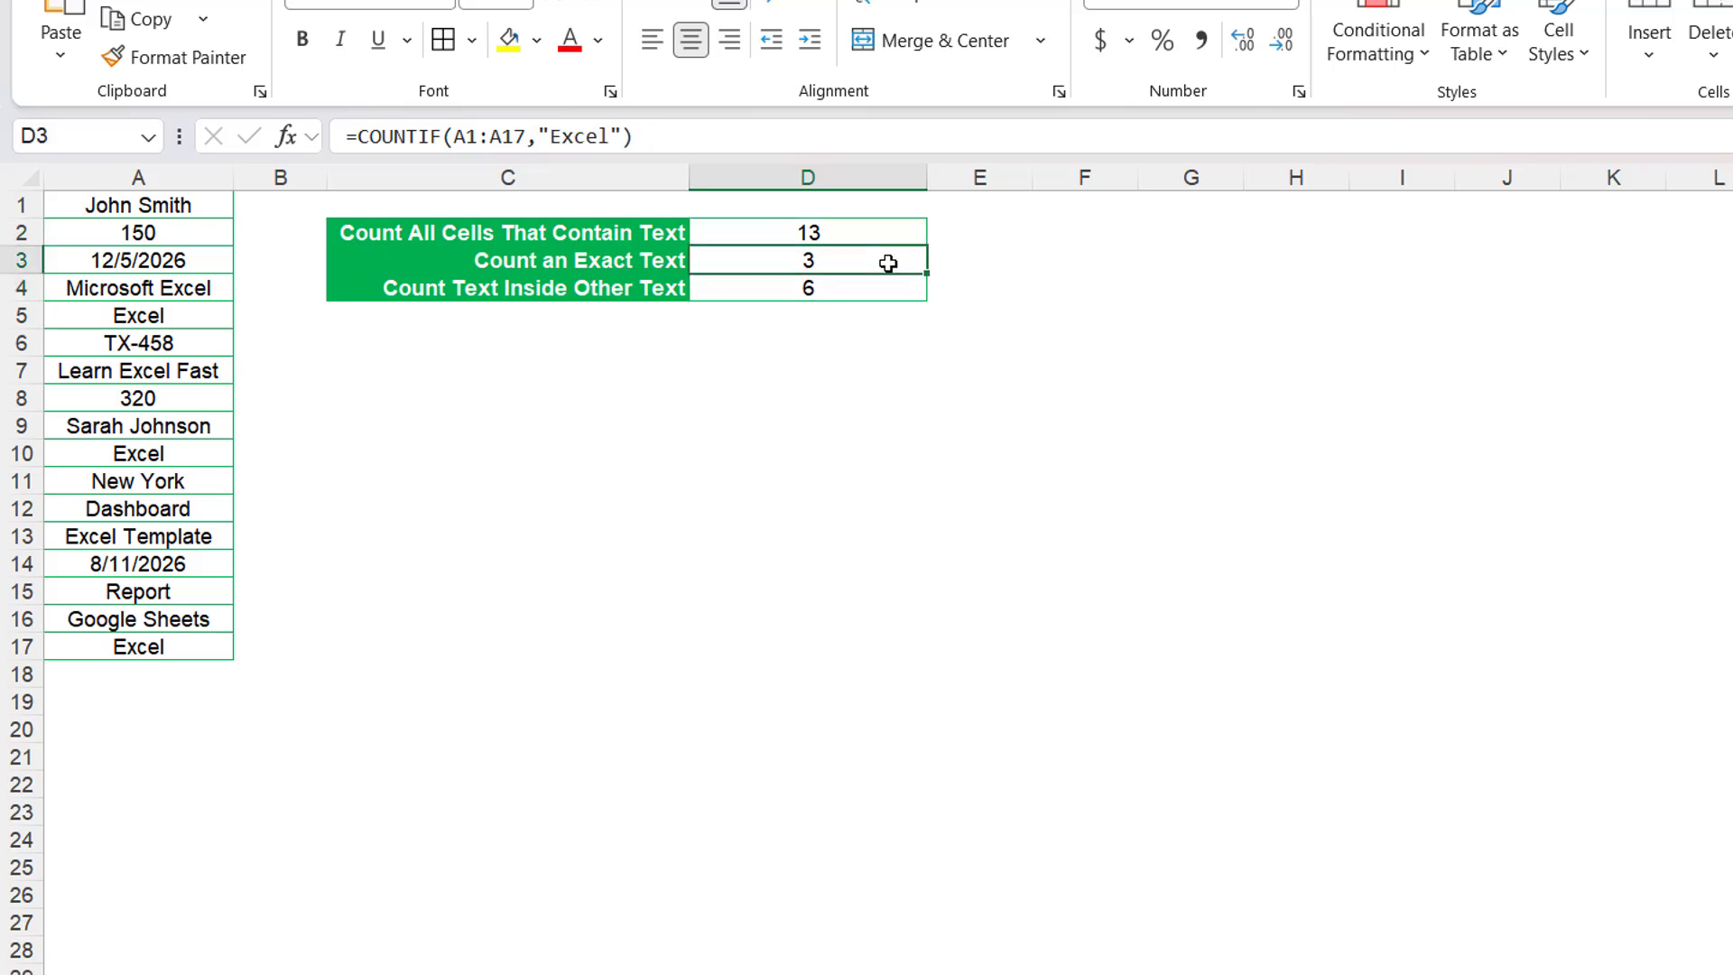
{"action": "left_click", "coordinate": [893, 287]}
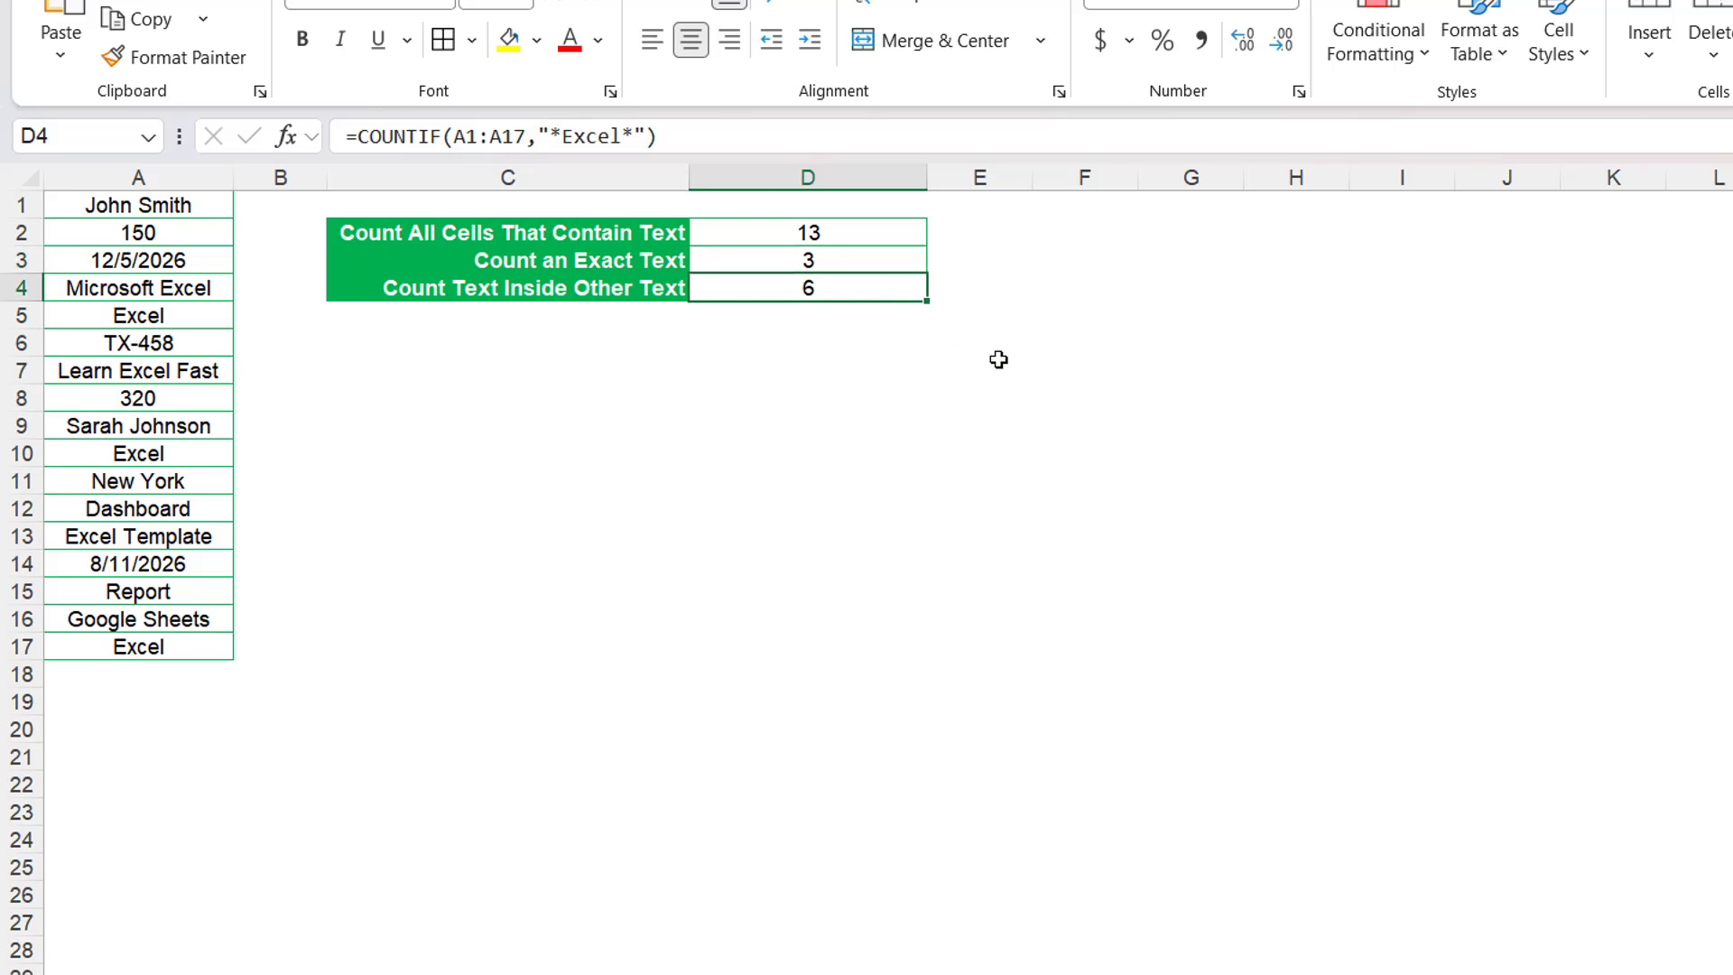